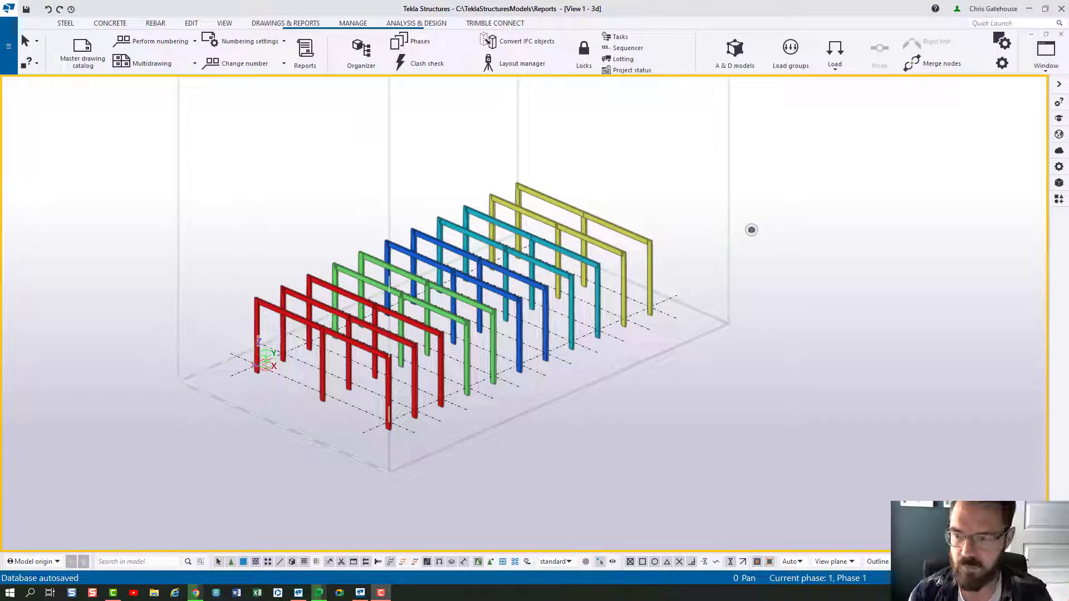
- Open the Organizer and arrange it beside the model view
scroll(557, 320, "up", 3)
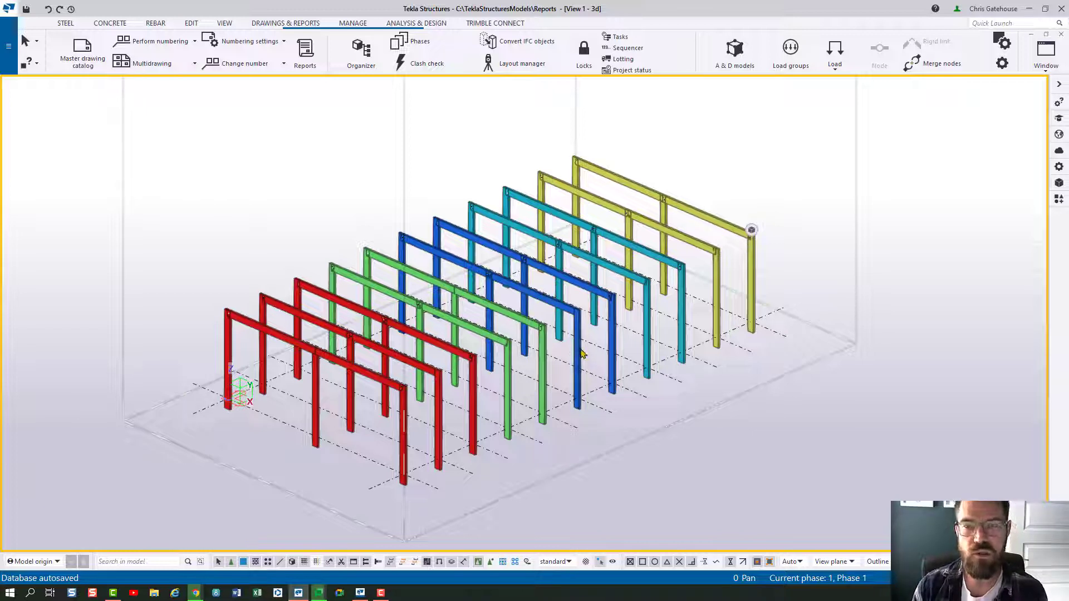
left_click(361, 53)
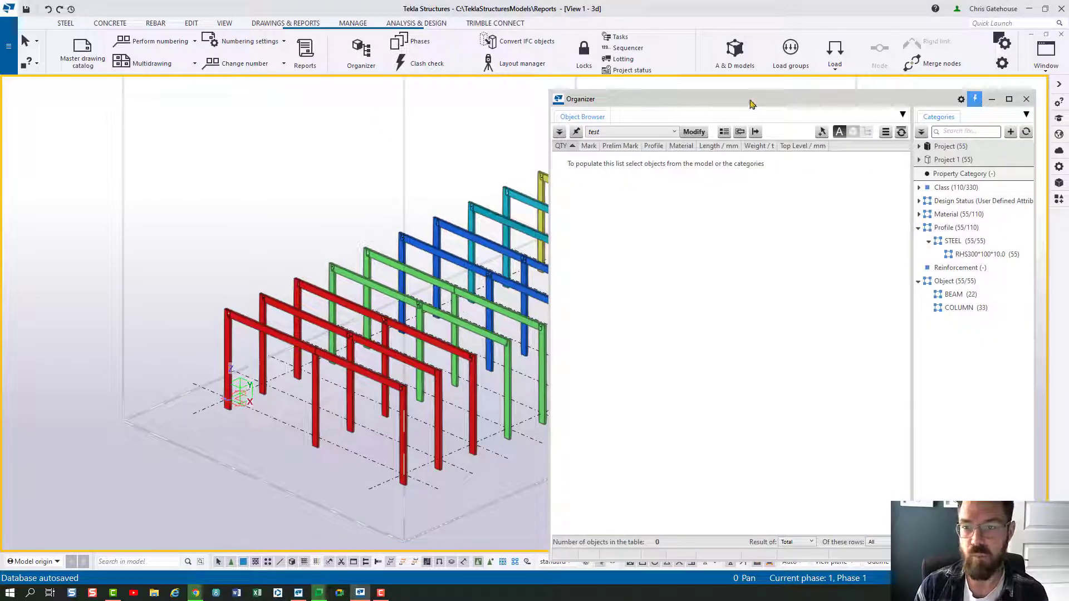
left_click_drag(751, 100, 763, 89)
middle_click_drag(388, 272, 207, 272)
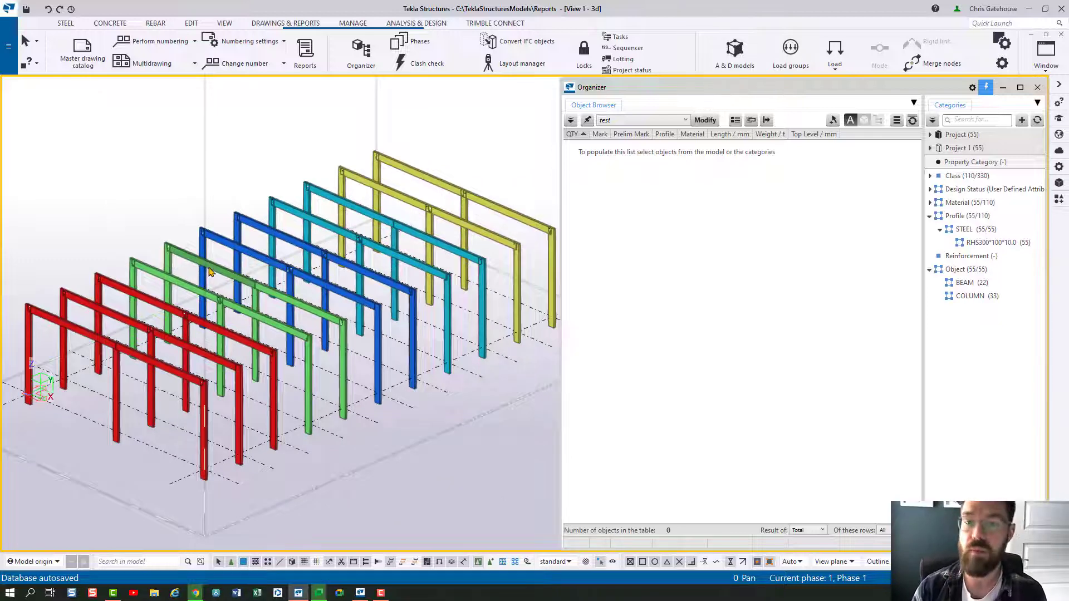
- List the 55 STEEL parts in the test layout and widen Profile to show RHS300*100*10.0
left_click(673, 119)
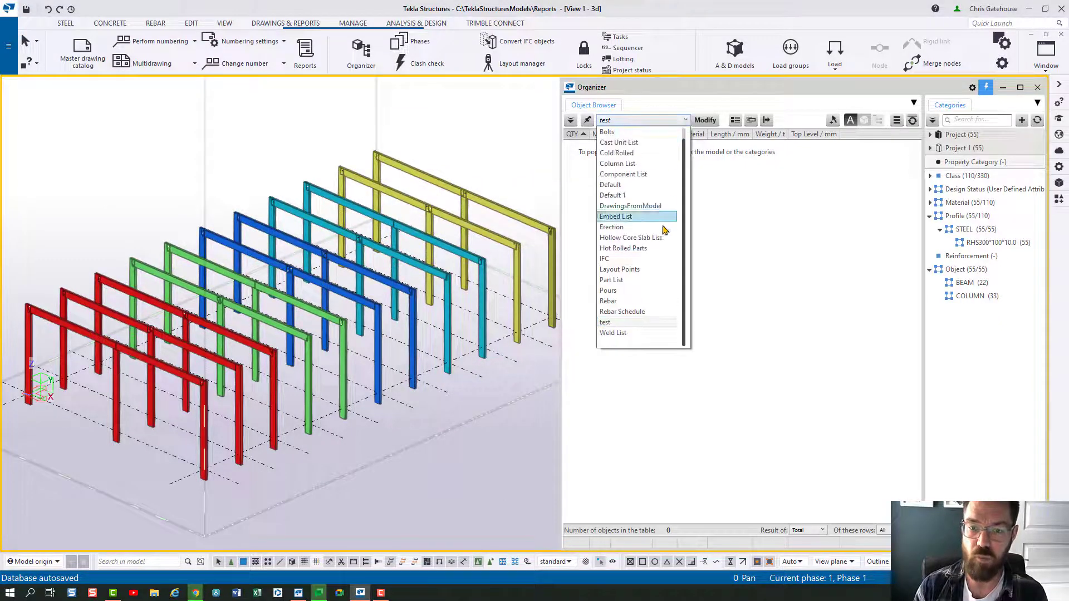
left_click(612, 317)
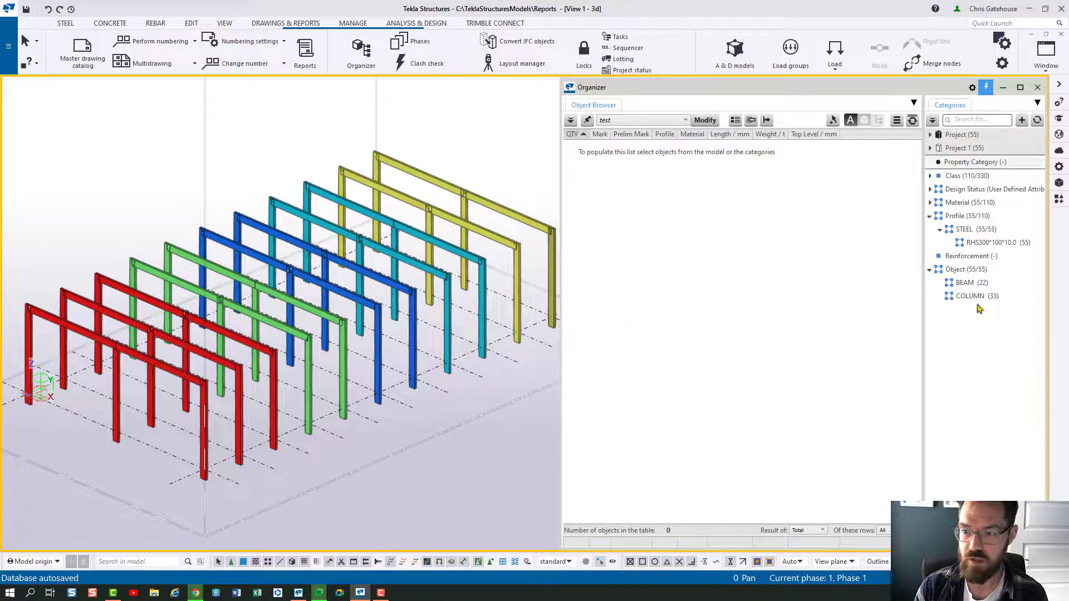
double_click(964, 229)
left_click(900, 335)
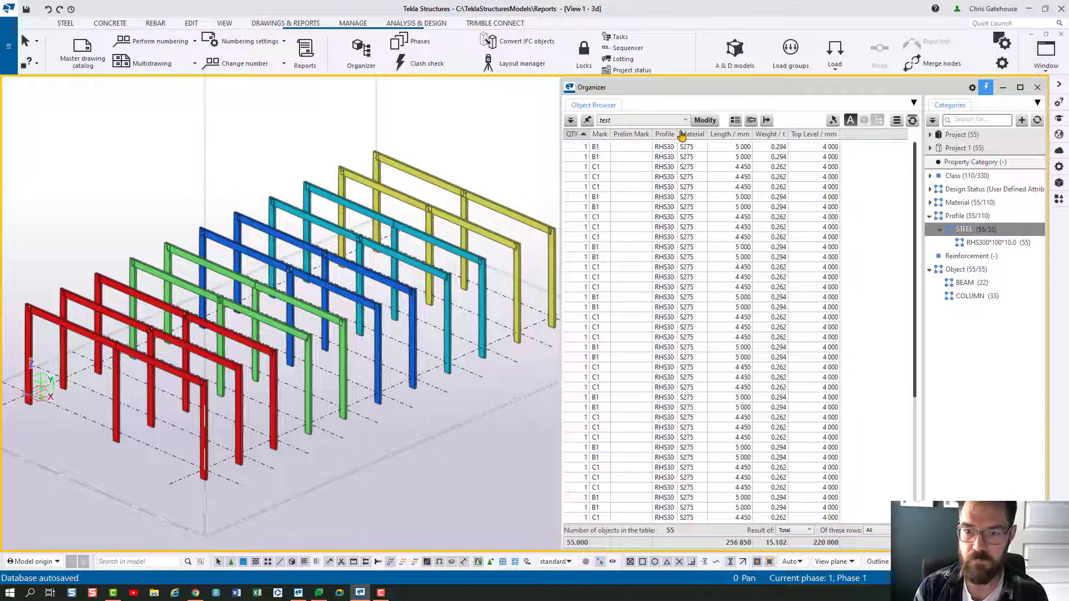
left_click_drag(676, 133, 716, 134)
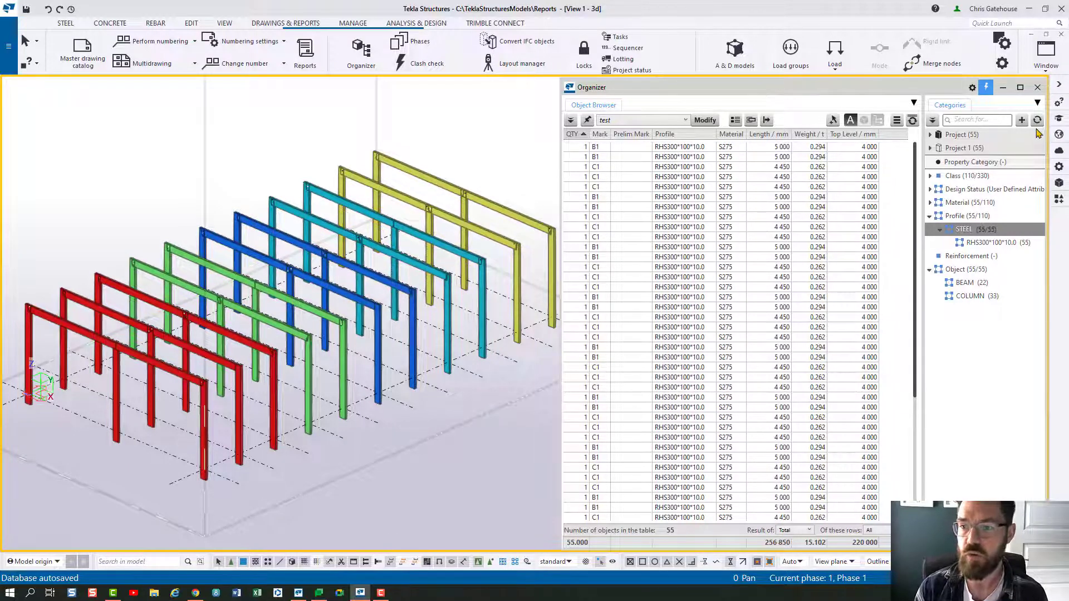
- In the Organizer settings, rename the new column to Lot
left_click(972, 88)
left_click_drag(938, 246, 915, 103)
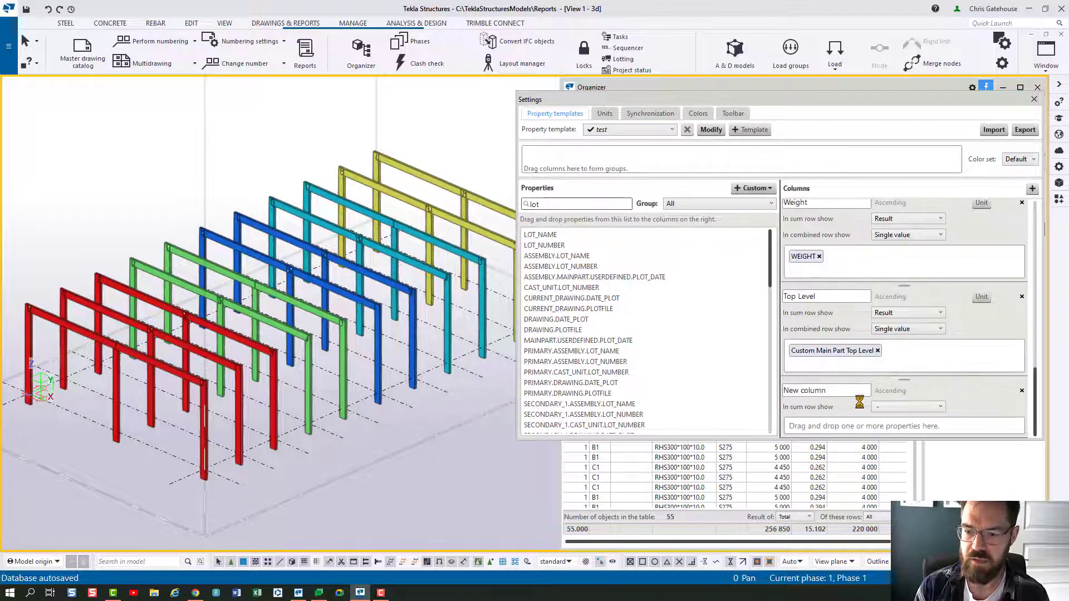
left_click(844, 389)
key("ctrl+a")
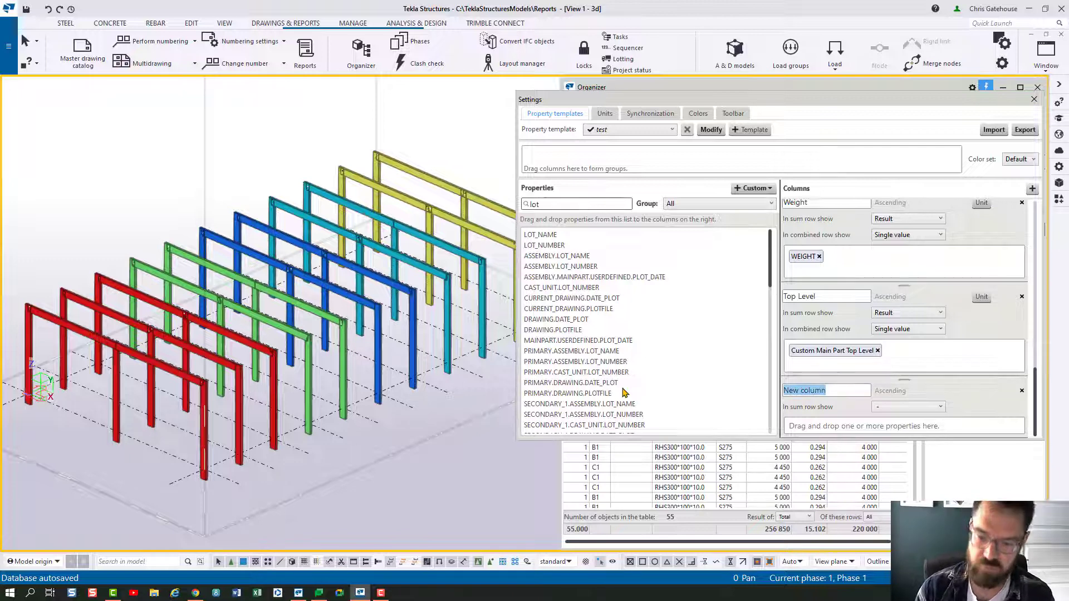
type("Lot")
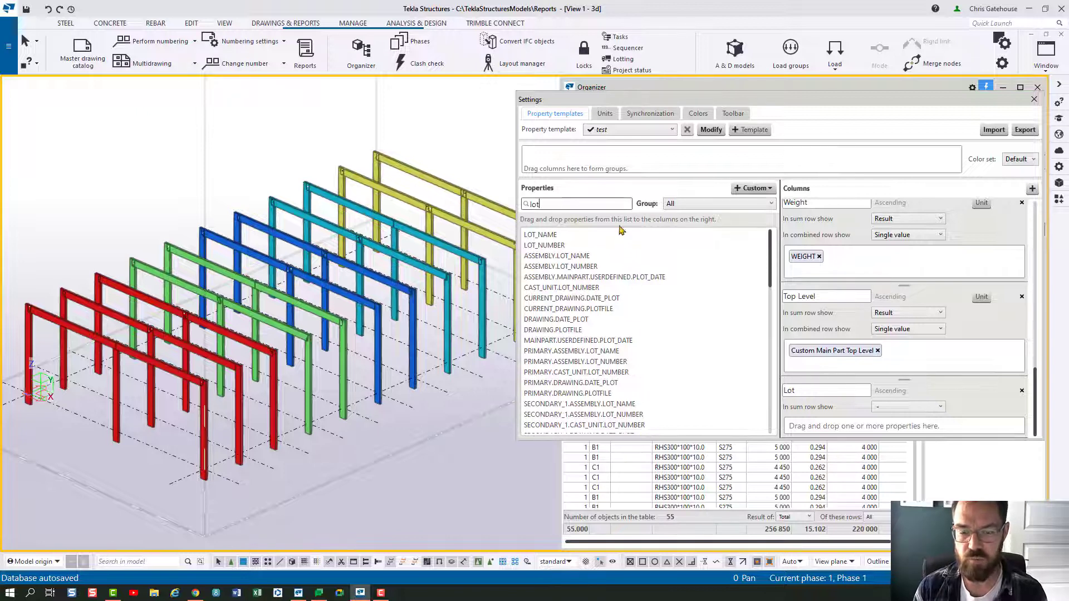
- Assign LOT_NUMBER to the Lot column and save the test property template
left_click(547, 245)
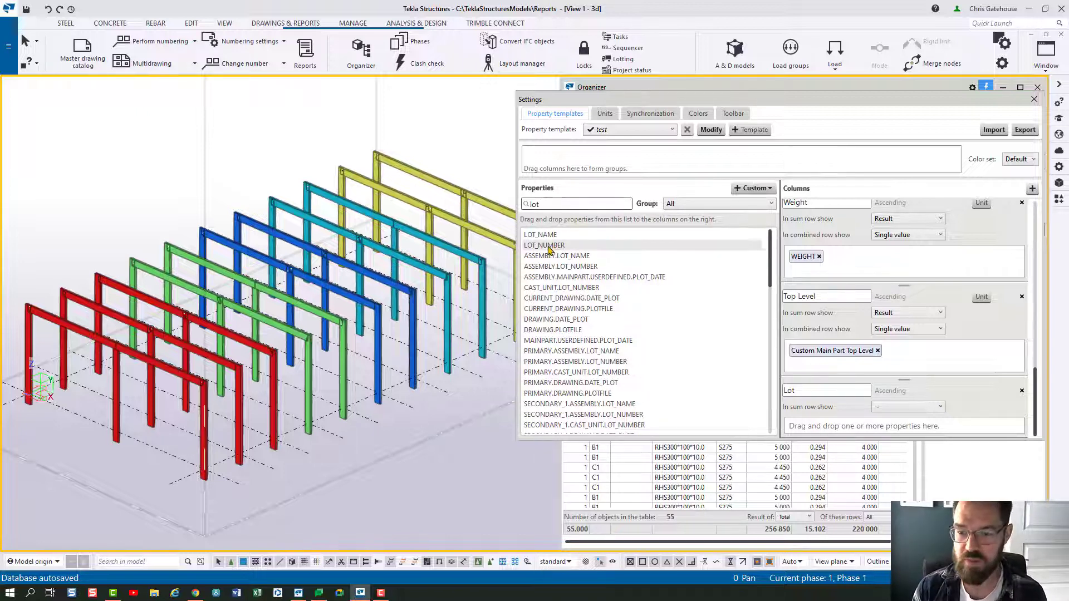
left_click_drag(548, 250, 823, 438)
scroll(869, 429, "down", 1)
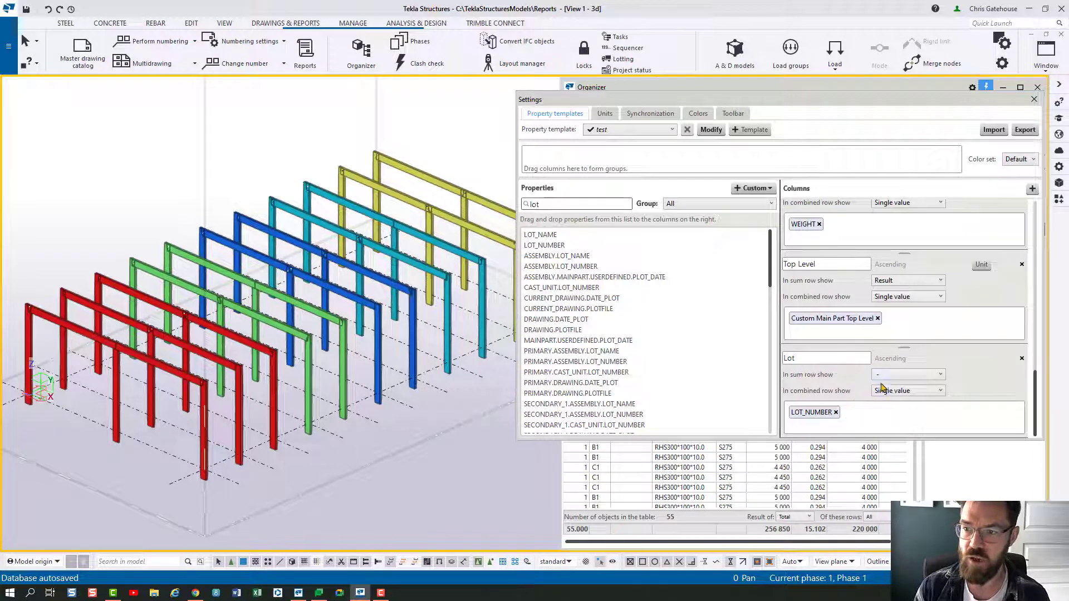
left_click(711, 130)
left_click(1034, 99)
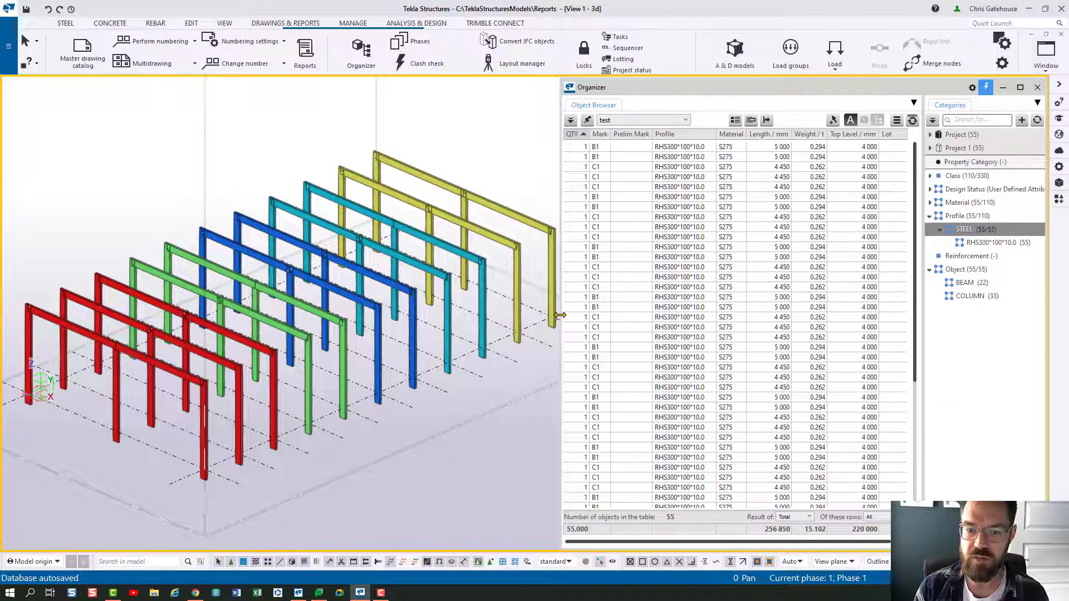
- Widen the Organizer, reapply the test layout, and sort parts by Lot ascending
left_click_drag(559, 316, 501, 316)
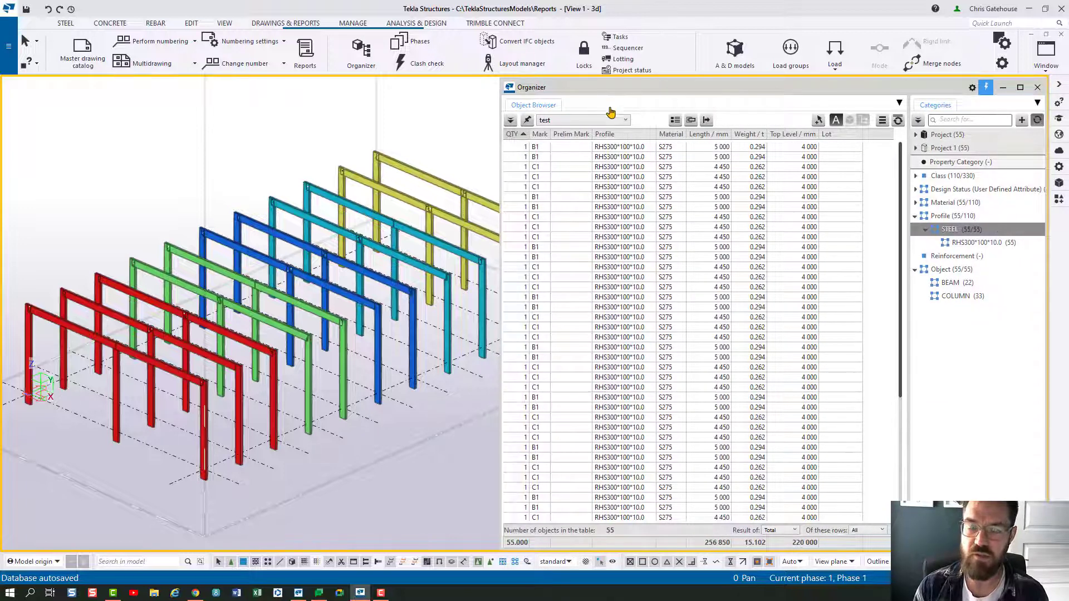
scroll(625, 121, "up", 1)
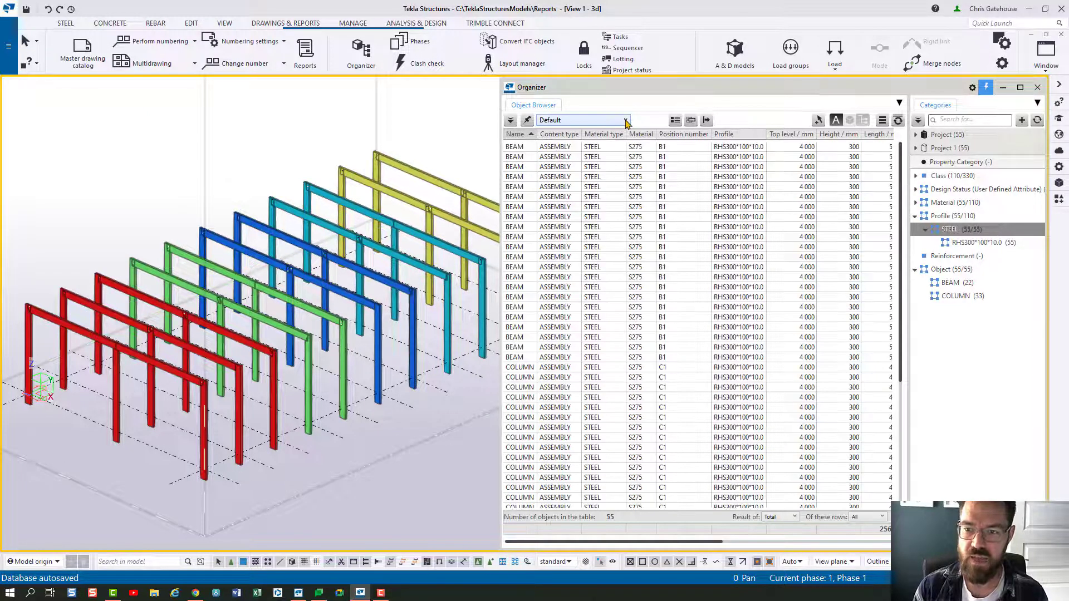
left_click(626, 122)
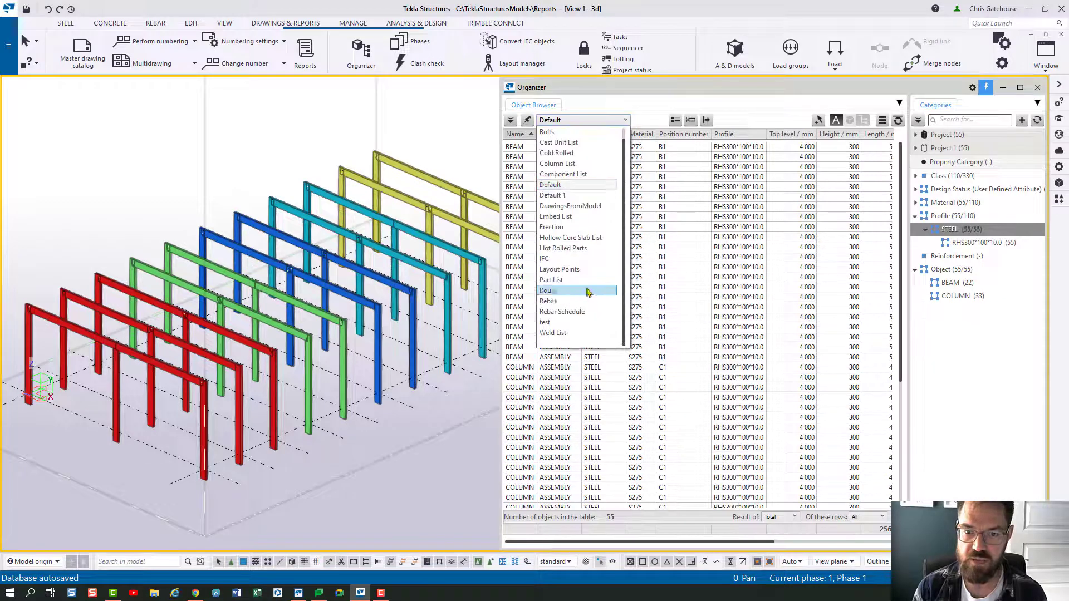
left_click(573, 322)
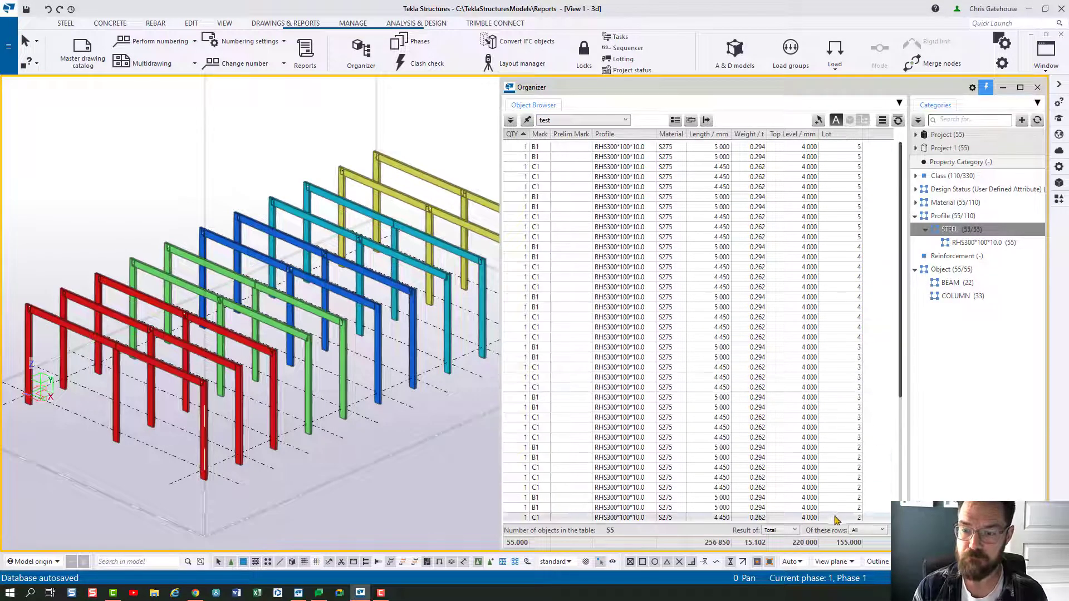
left_click(829, 135)
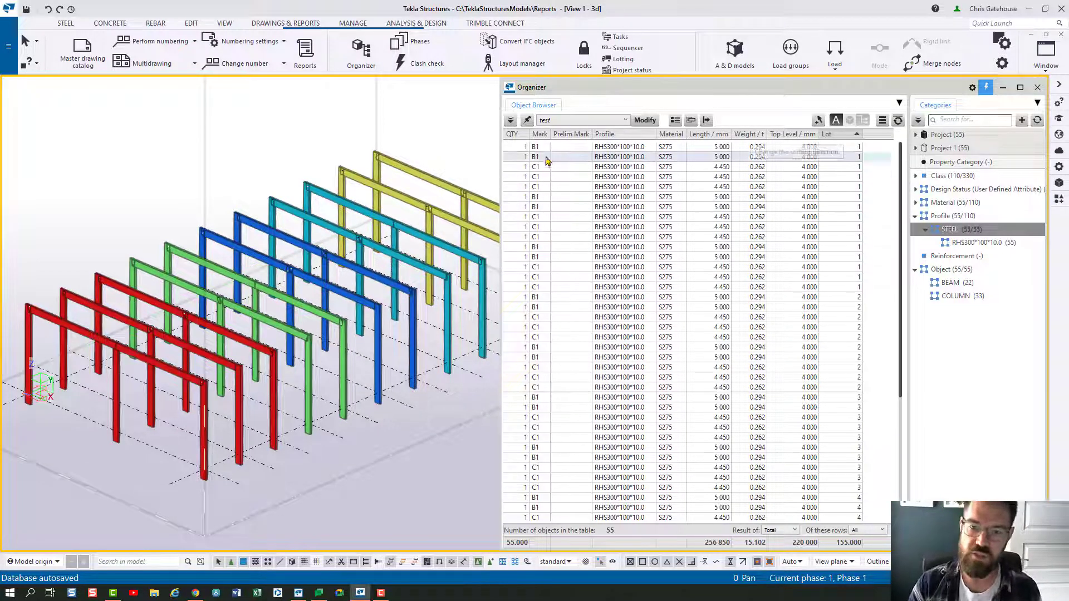
scroll(840, 189, "down", 3)
scroll(843, 228, "down", 3)
scroll(851, 412, "up", 6)
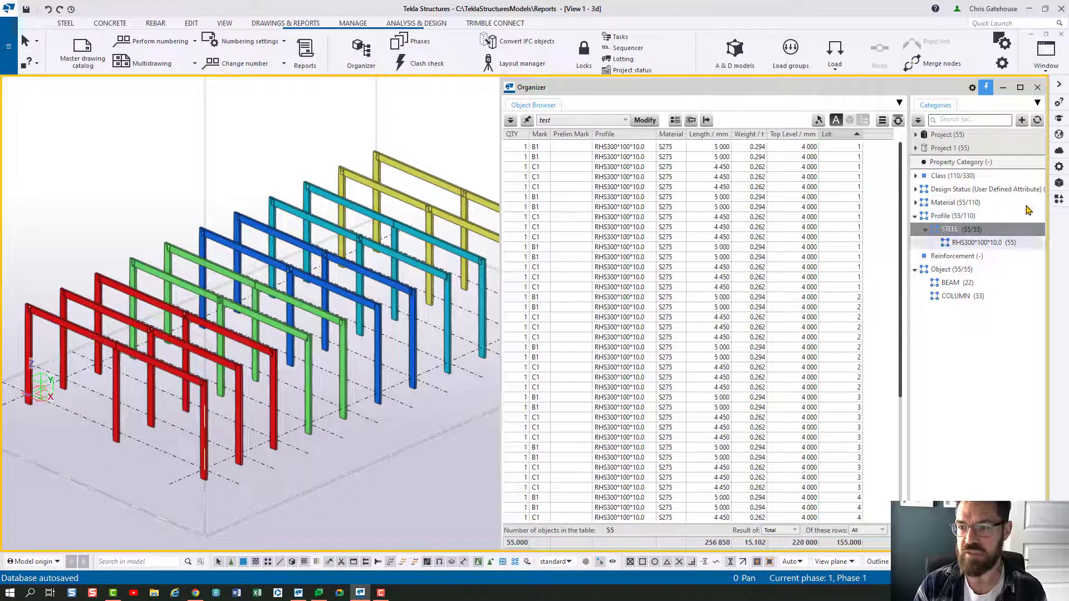
- Create a trial New Category under STEEL, then delete it
left_click(1021, 121)
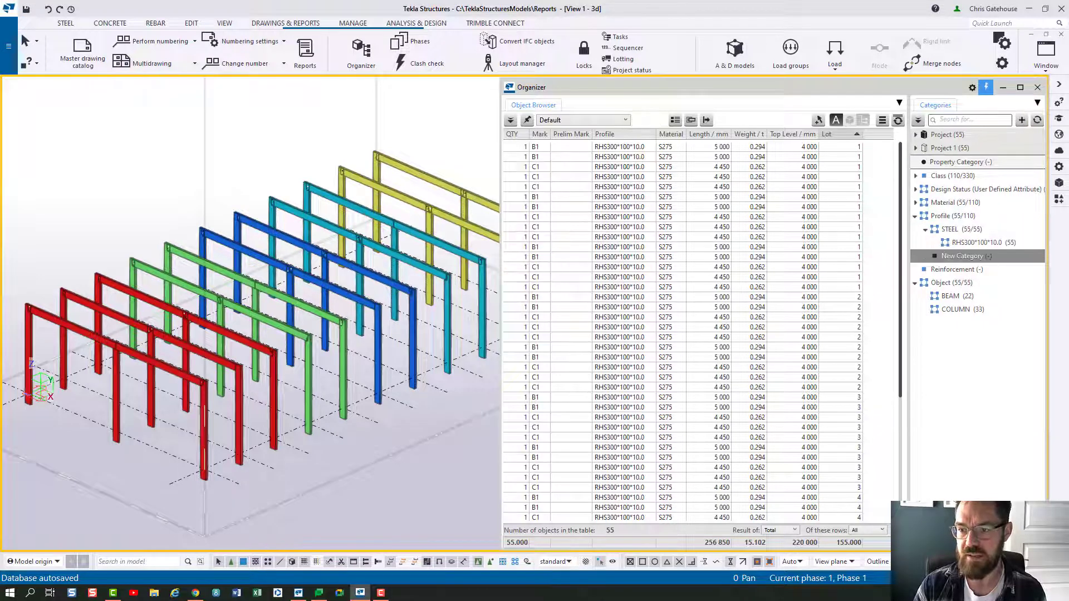
right_click(960, 258)
left_click(979, 373)
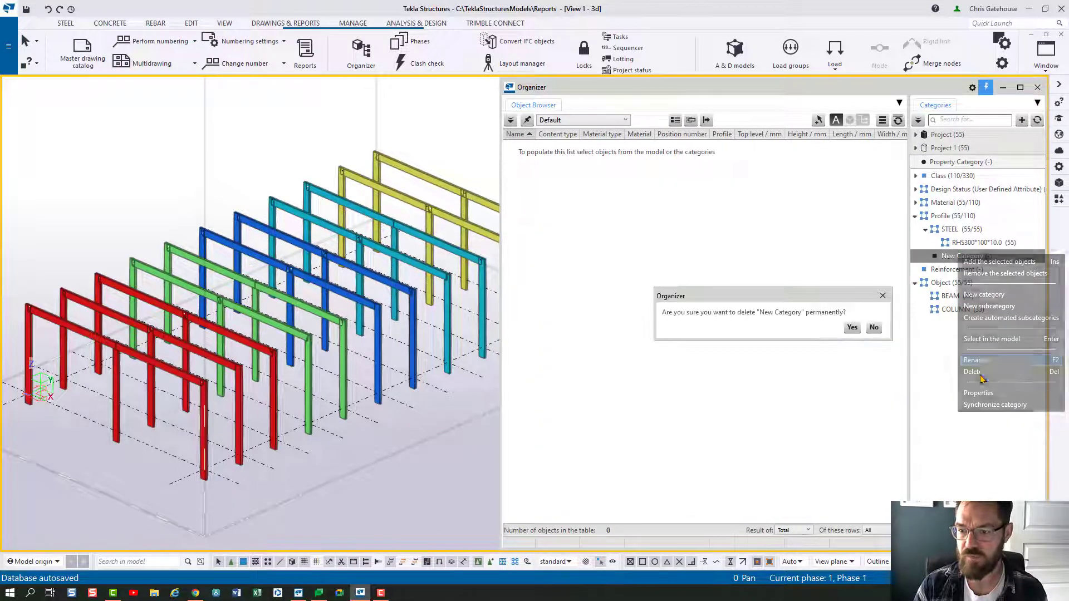
left_click(852, 328)
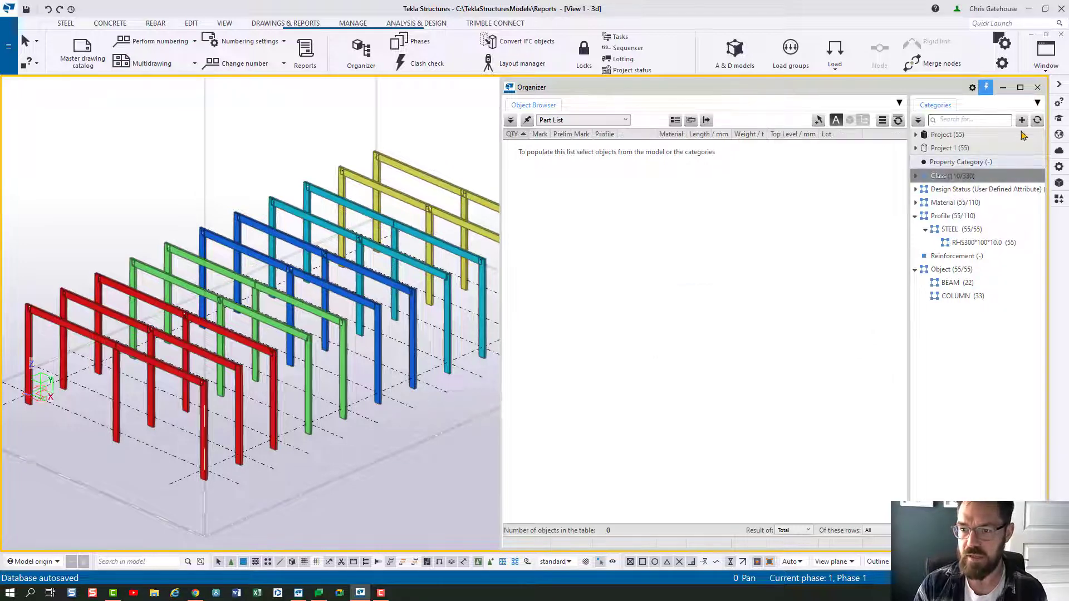
- Create a new Custom Category and bring up its context menu
left_click(928, 273)
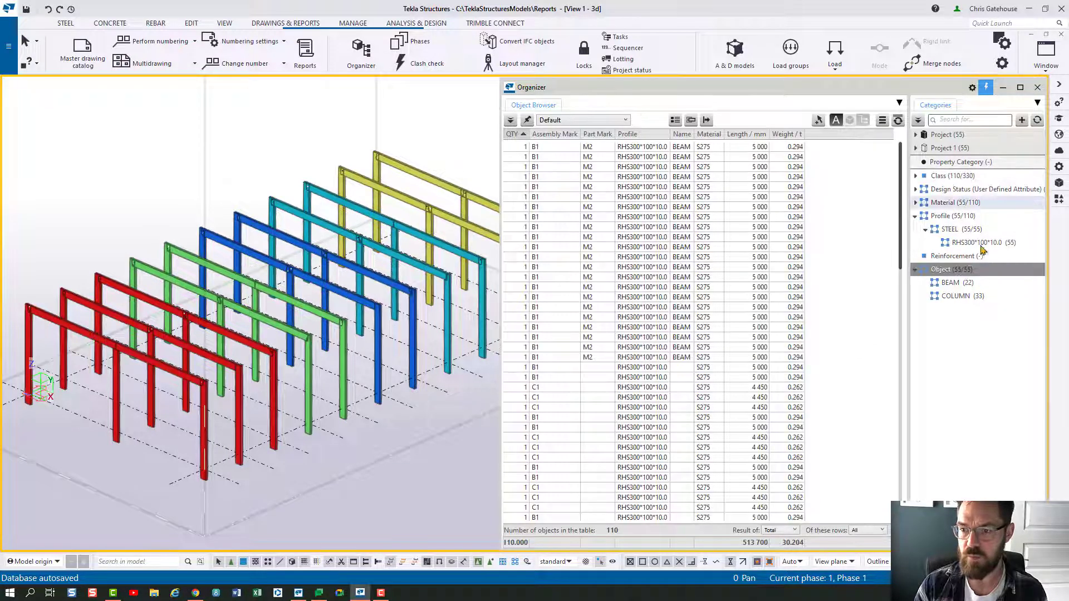
left_click(956, 310)
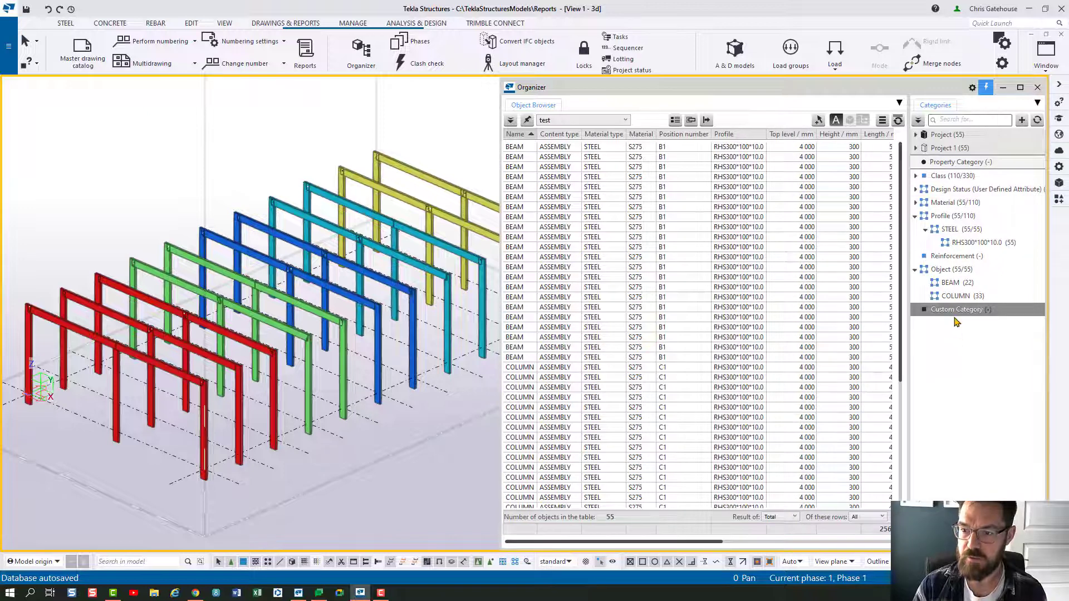
right_click(956, 310)
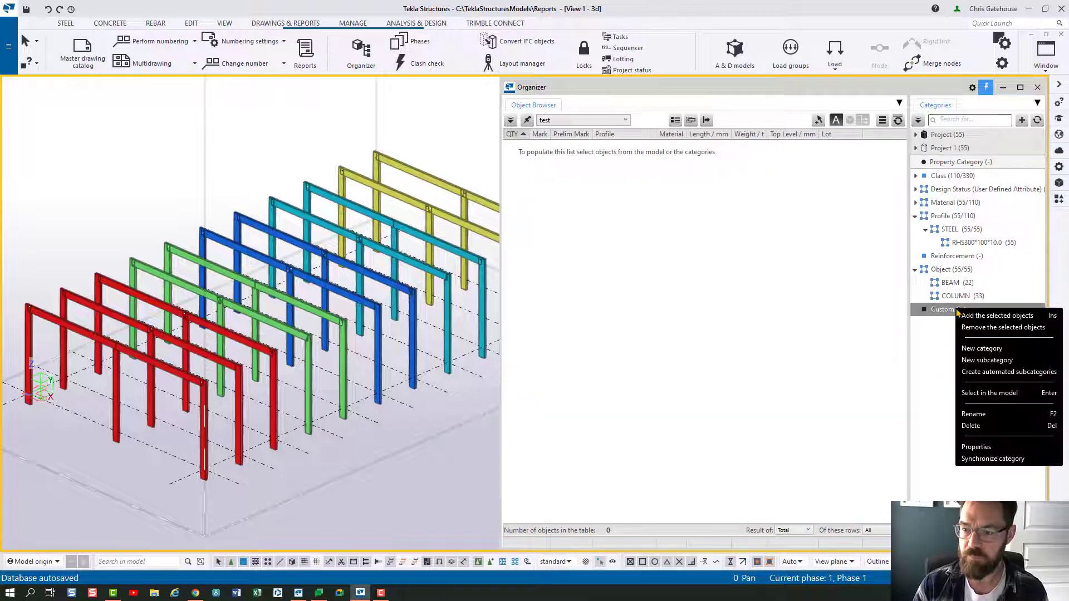
- In the Custom Category's properties, add the standard selection filter
left_click(979, 448)
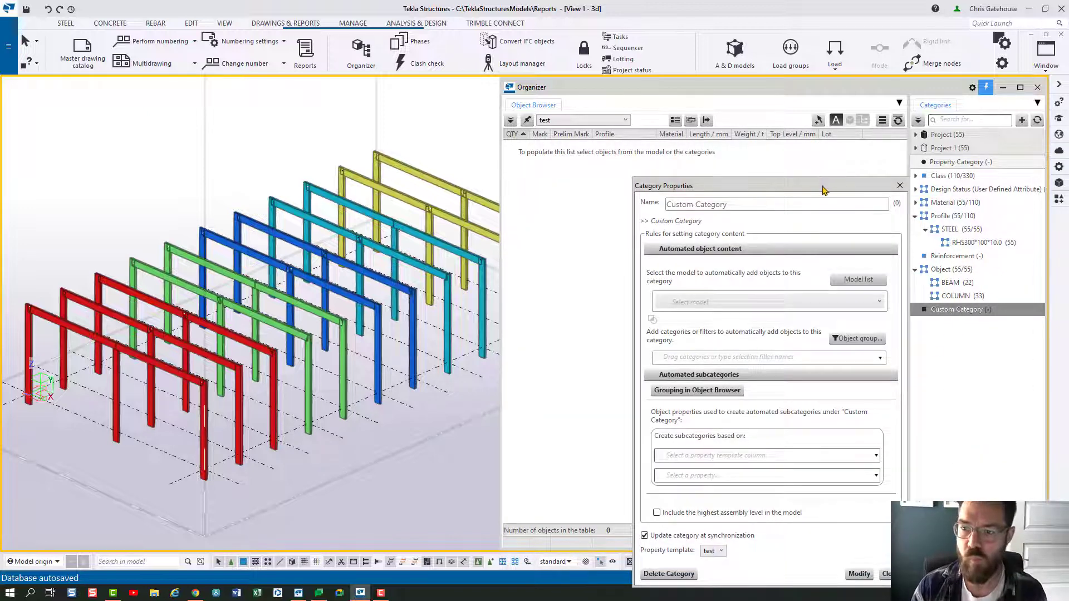
left_click_drag(824, 189, 842, 79)
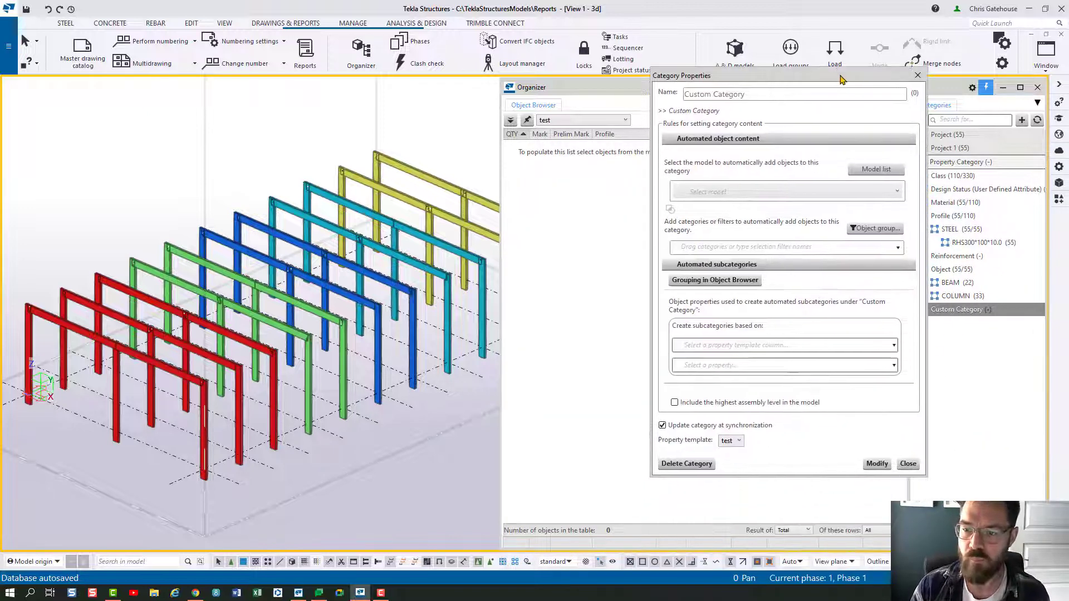
left_click(895, 345)
left_click(919, 301)
left_click(897, 247)
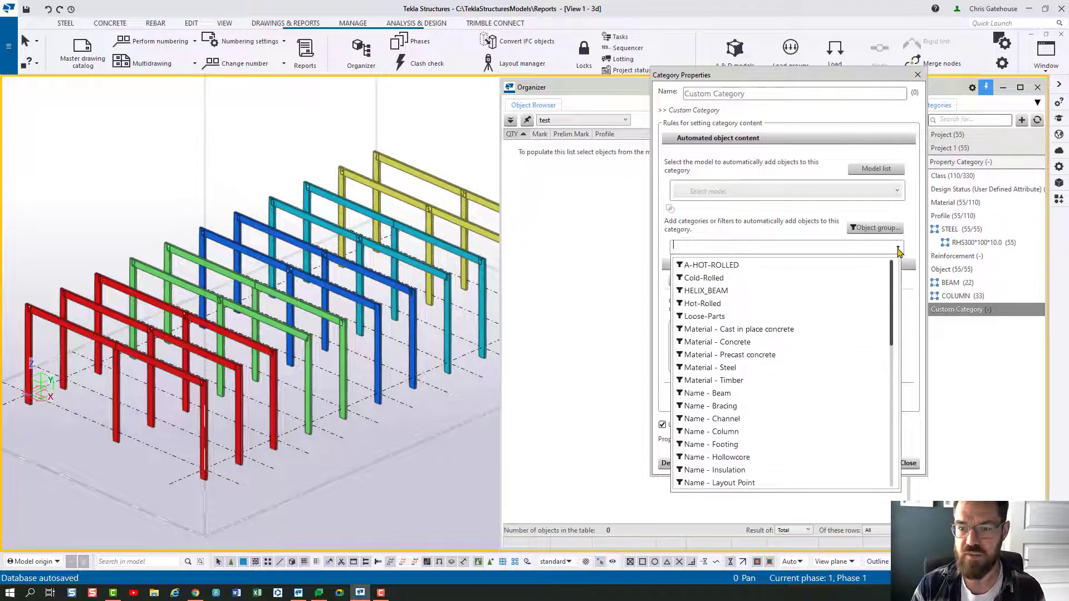
scroll(882, 430, "down", 10)
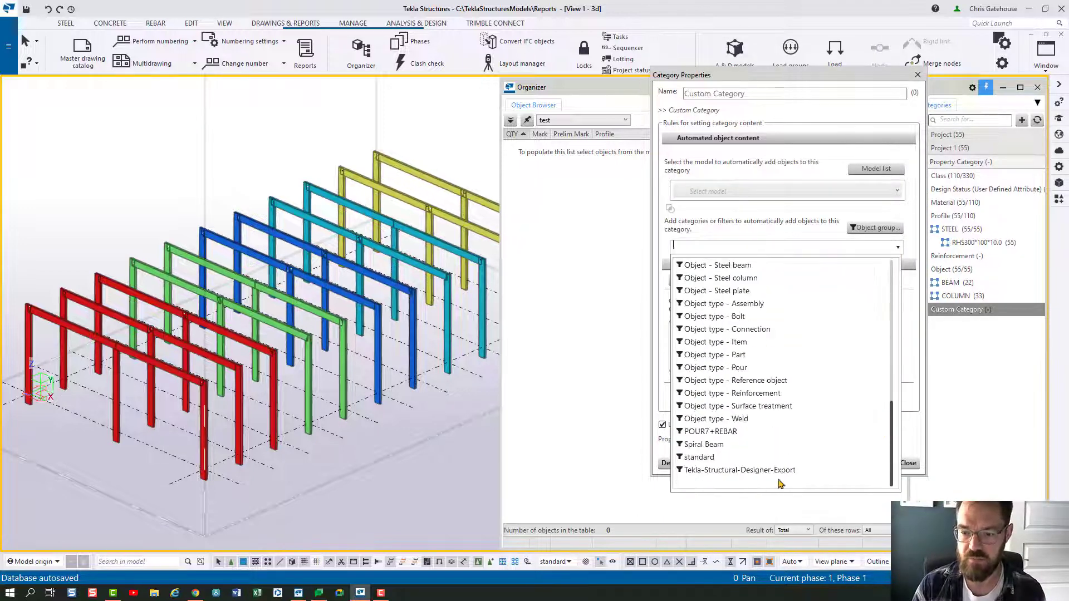
left_click(768, 457)
scroll(872, 342, "down", 2)
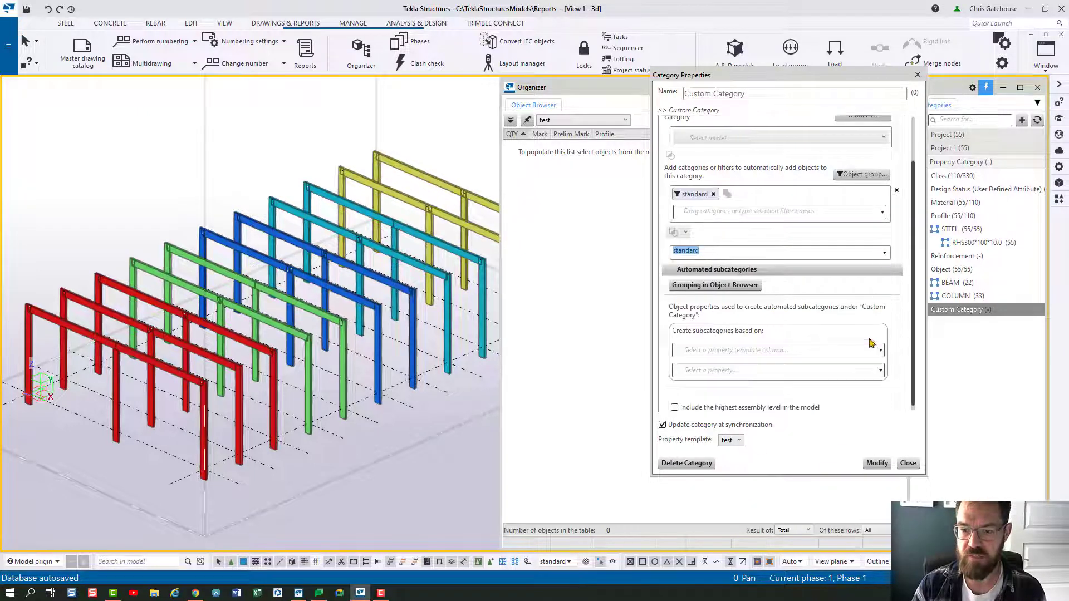
scroll(871, 342, "down", 1)
- Set automatic subcategories based on LOT_NUMBER
left_click(746, 362)
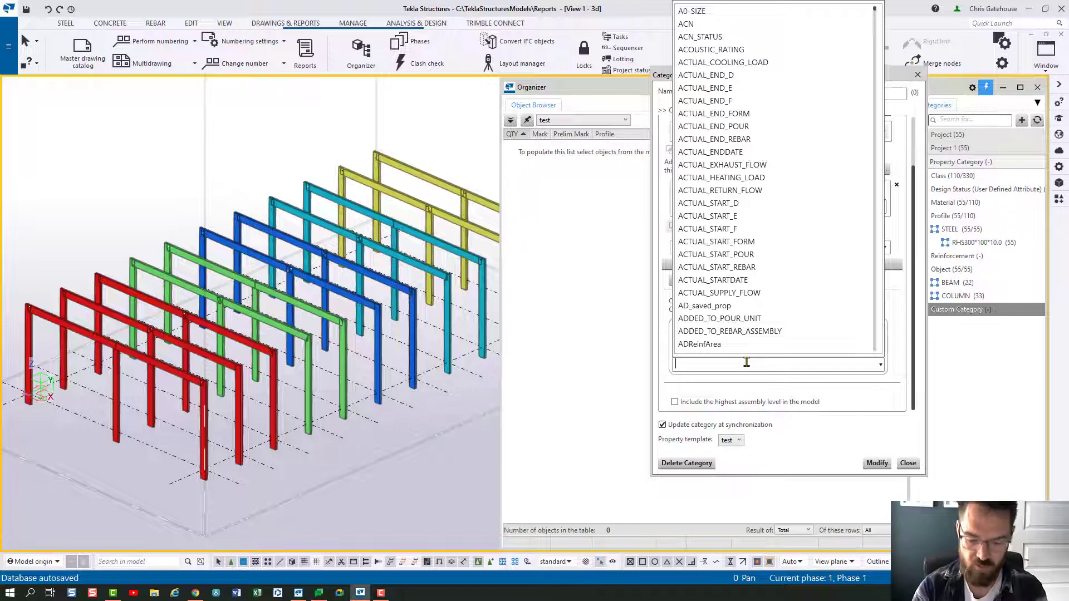
type("lot")
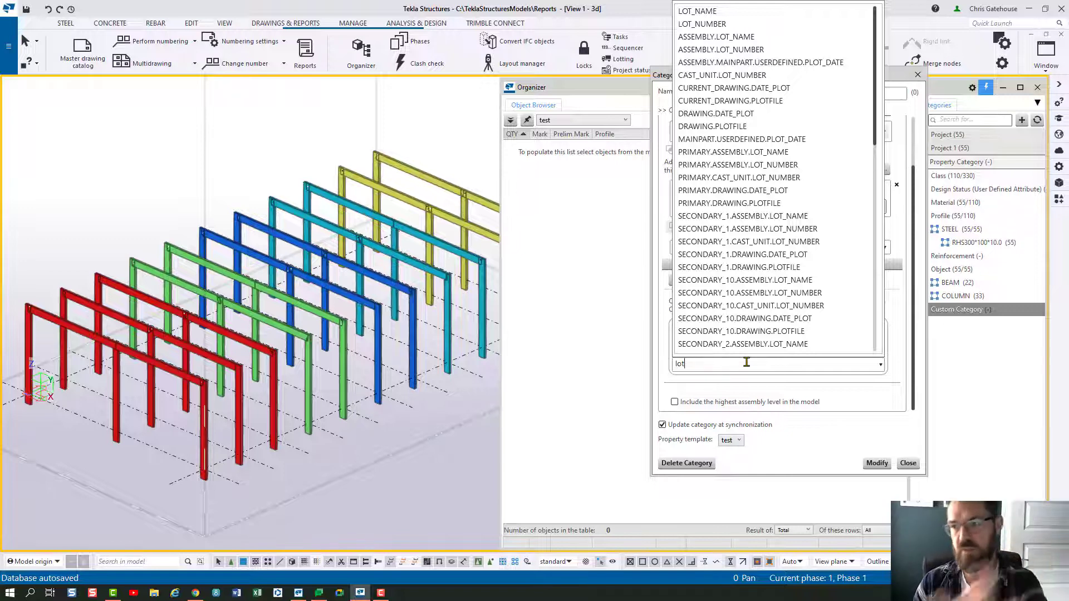
left_click(702, 24)
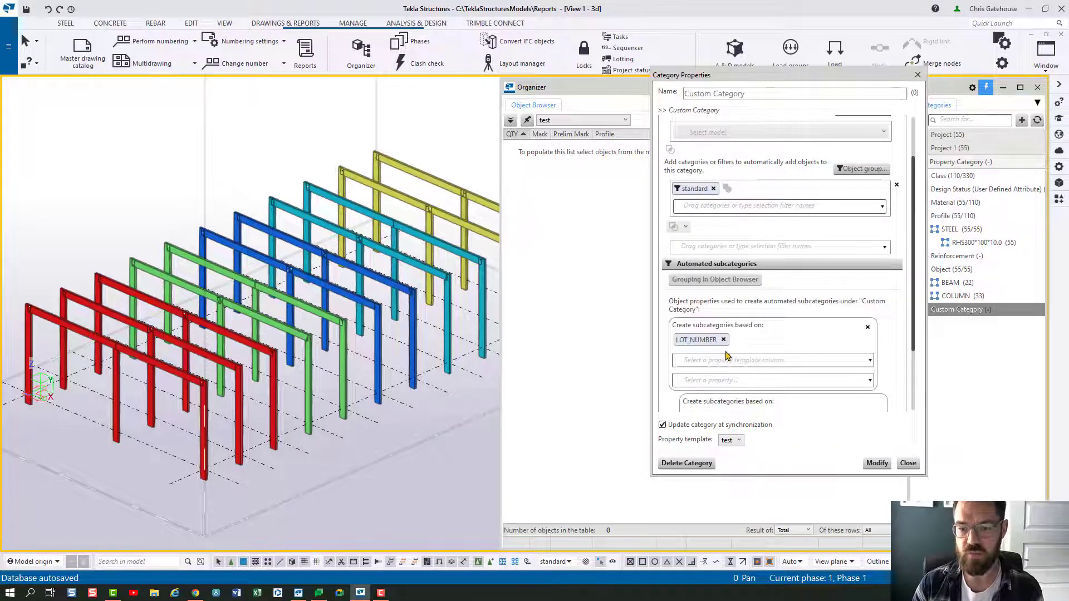
scroll(824, 312, "down", 3)
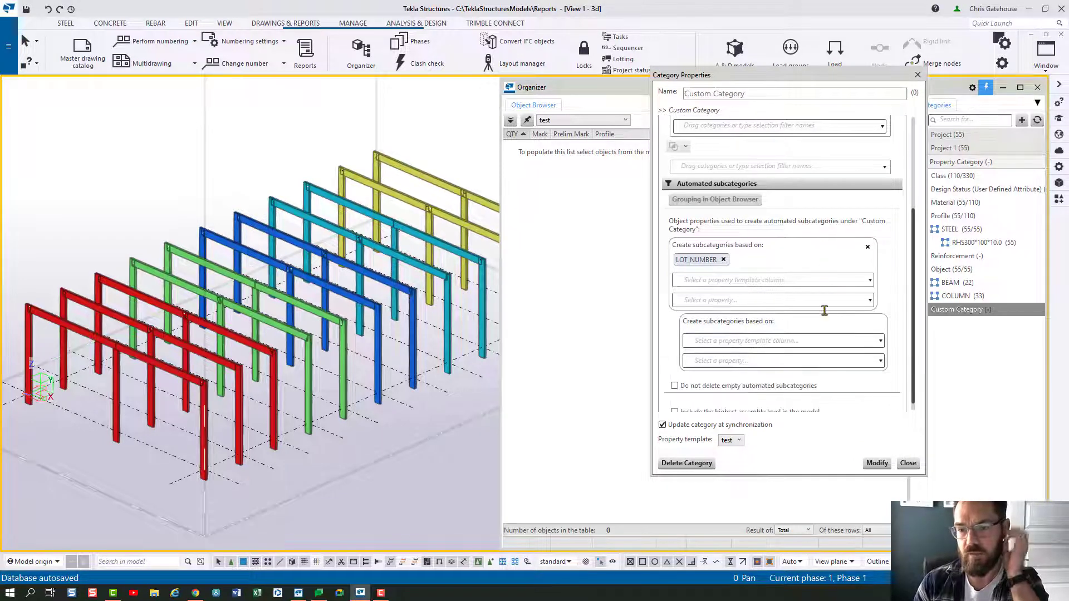
scroll(825, 315, "down", 1)
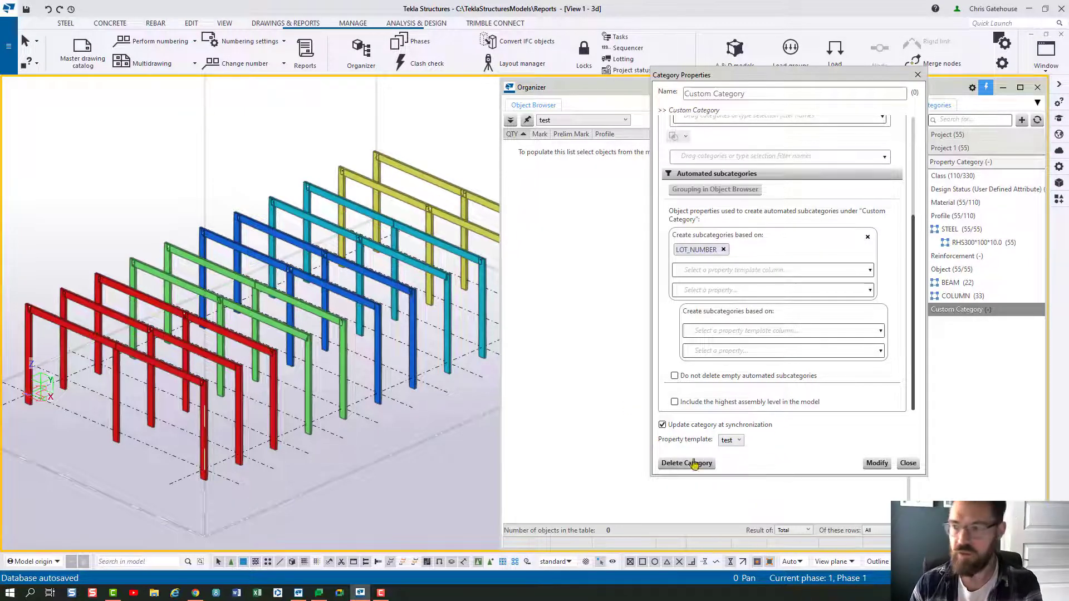
- Keep the test property template, apply and confirm the rules, and list the category's objects
left_click(733, 440)
left_click(729, 441)
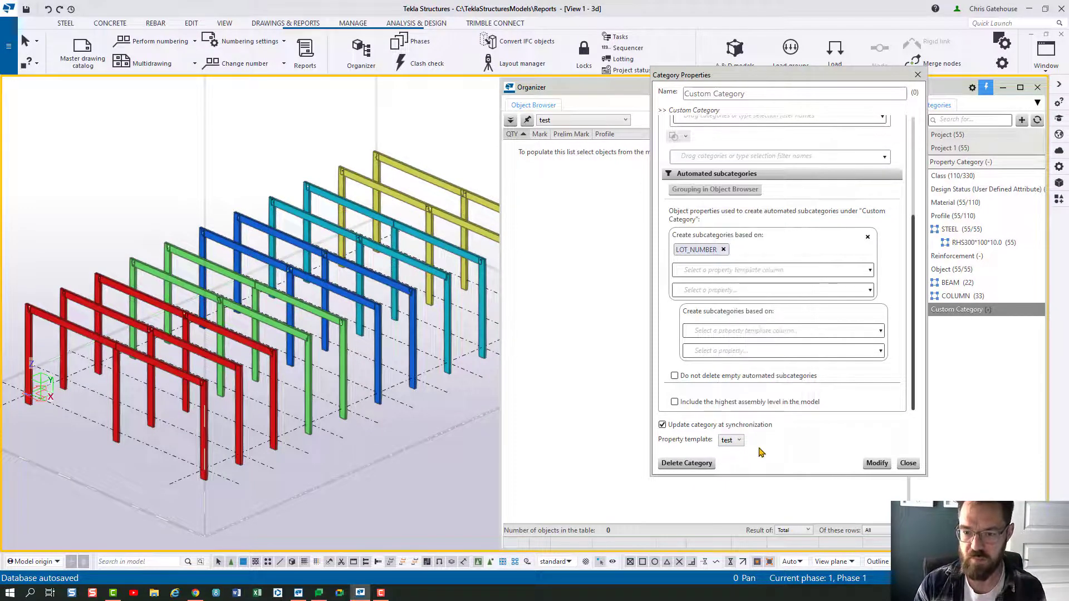
left_click(877, 466)
left_click(853, 296)
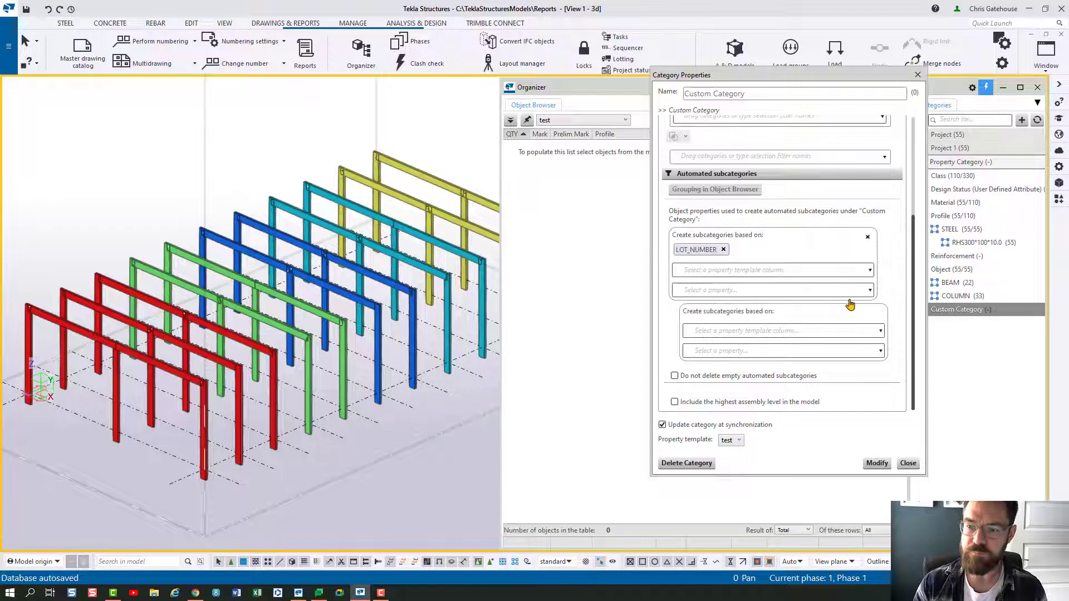
left_click(977, 311)
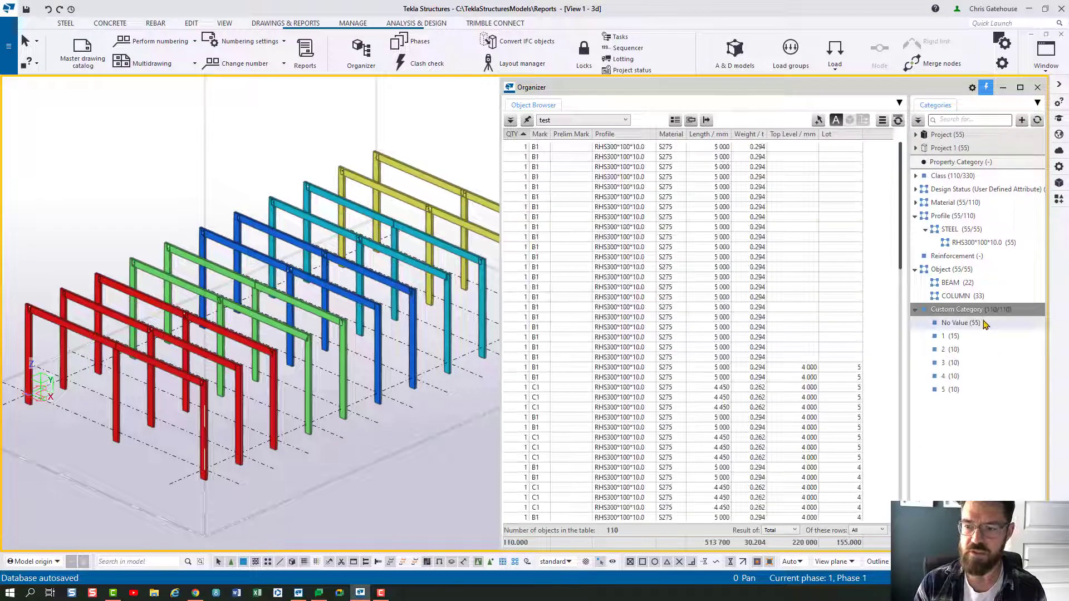
- Rename the Custom Category to Lot
right_click(955, 312)
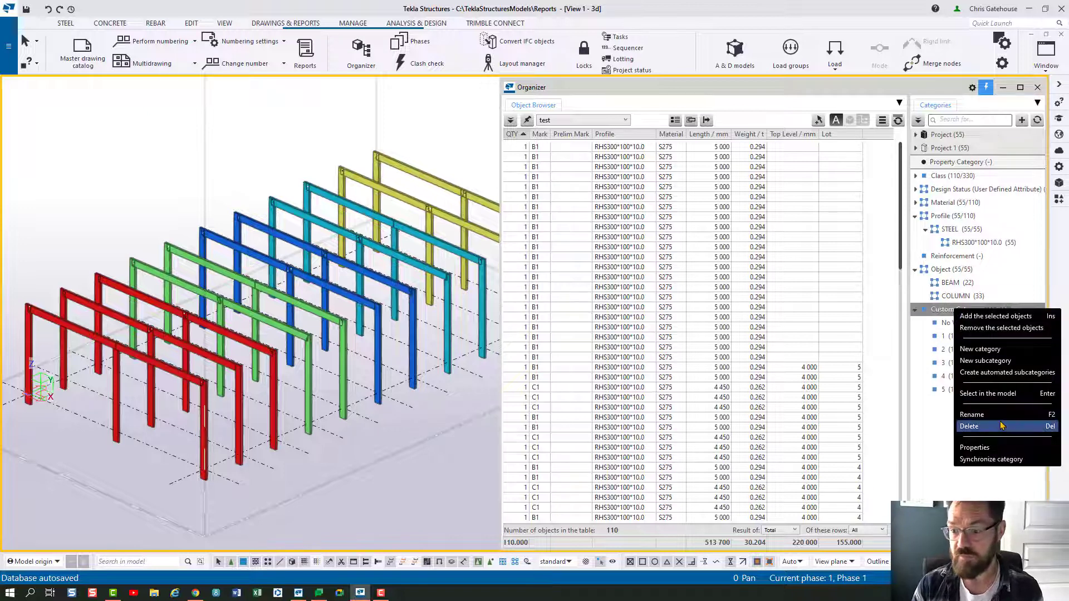
left_click(982, 414)
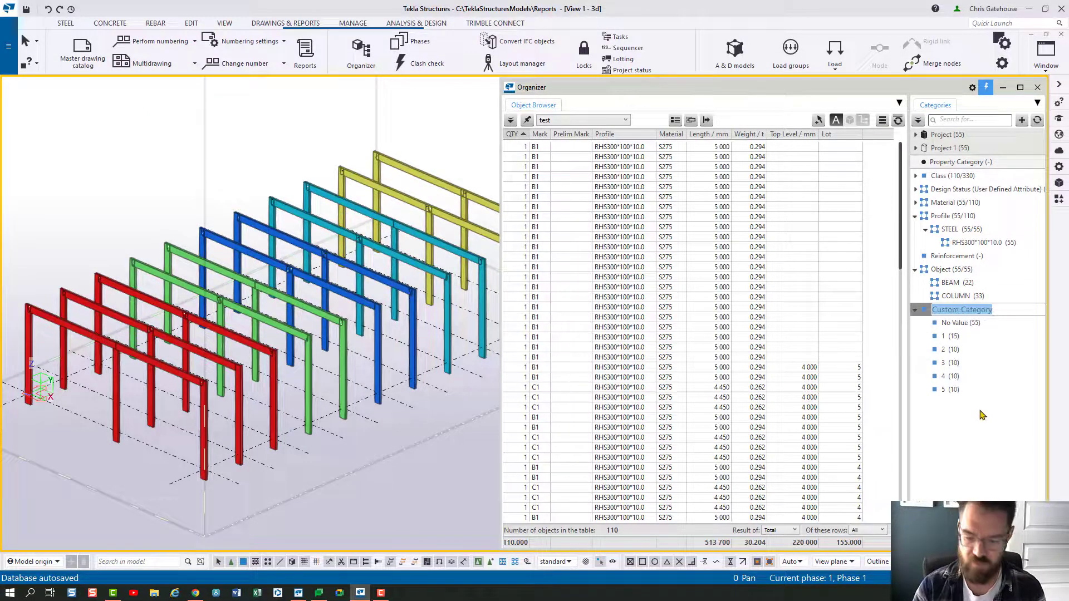
type("Lot")
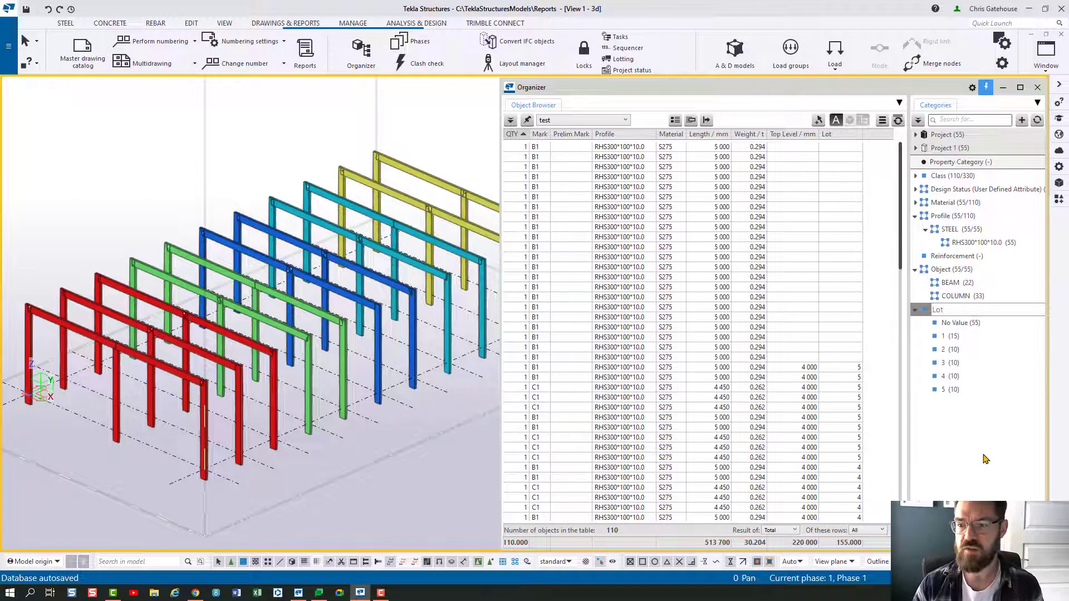
key("Return")
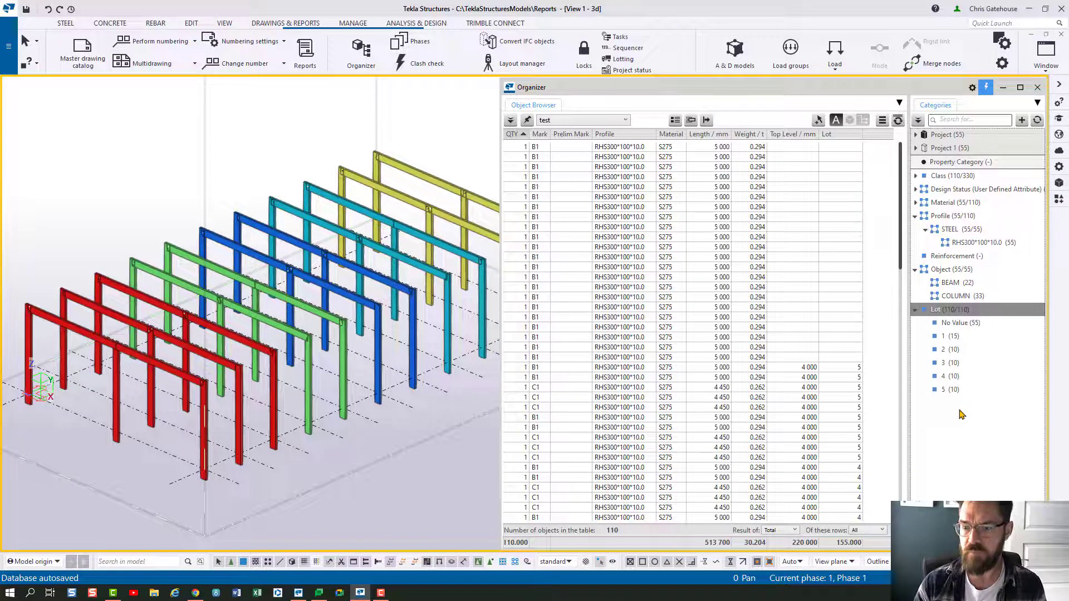
- View the objects in lot subcategories 1 through 5, returning to lot 1
left_click(953, 337)
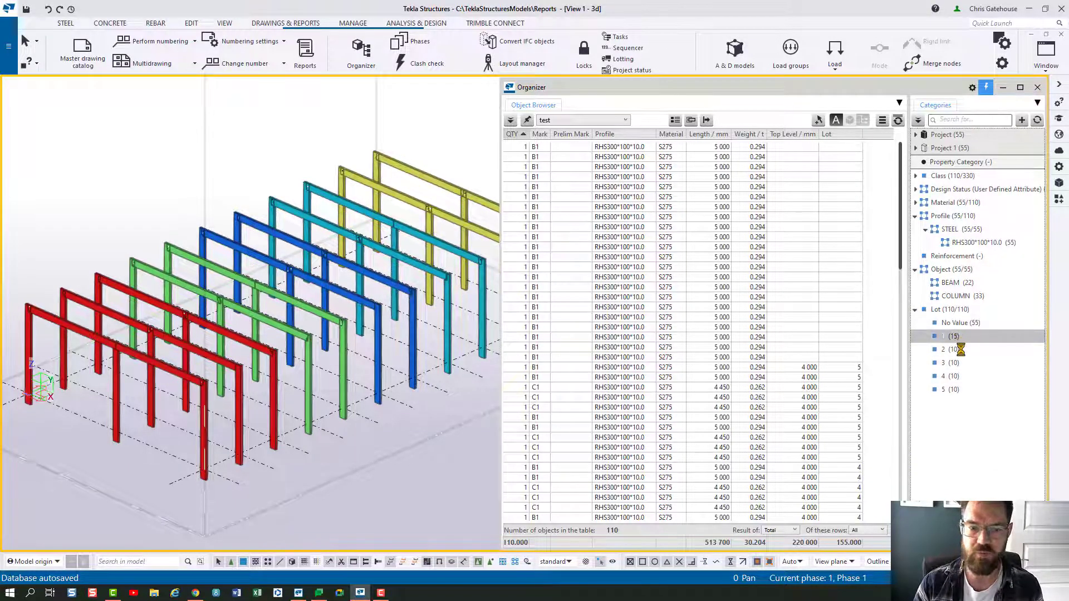
left_click(957, 351)
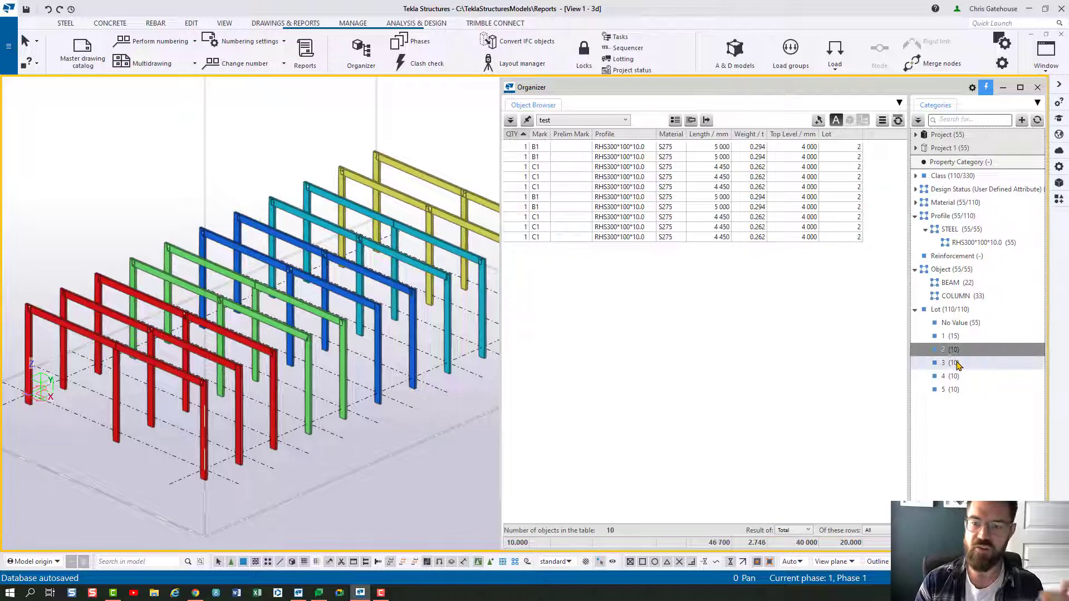
left_click(954, 363)
left_click(955, 376)
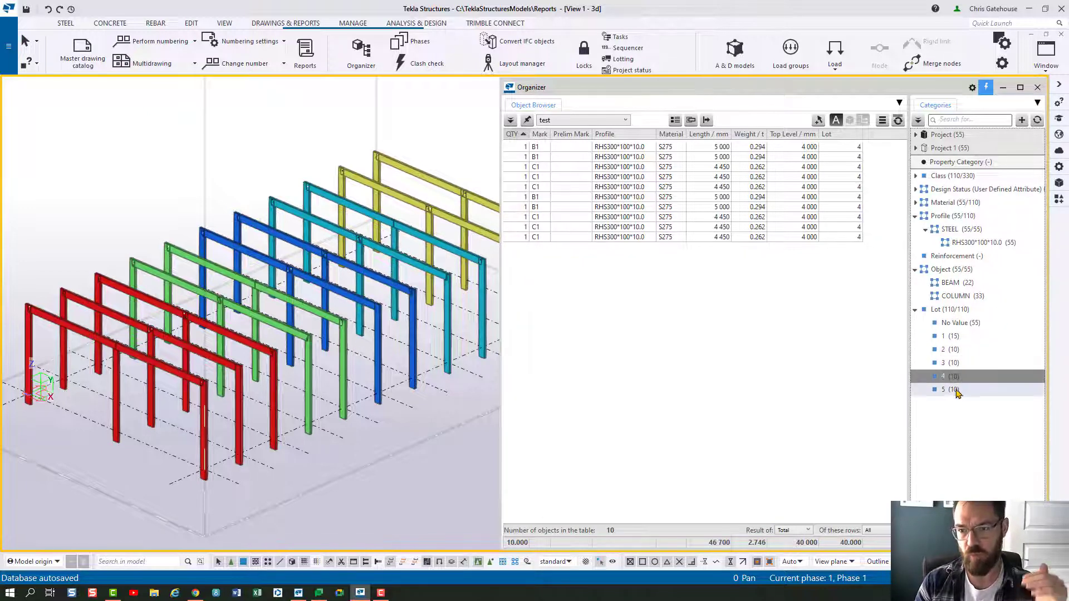
left_click(955, 391)
left_click(953, 337)
- Select each lot's frames in the model in turn, ending on Lot 5's ten parts
right_click(959, 339)
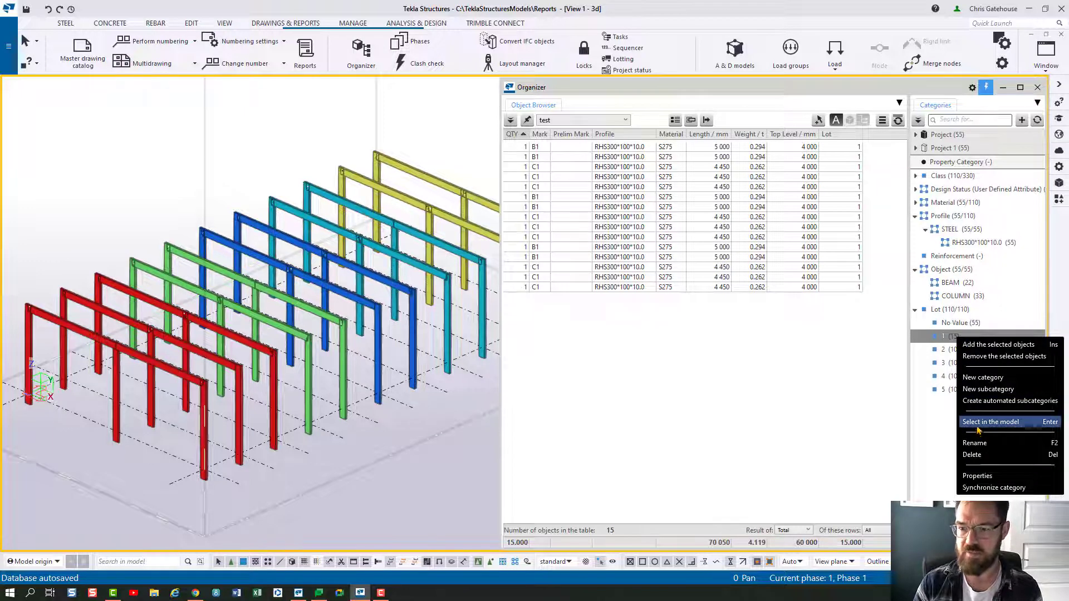
left_click(981, 422)
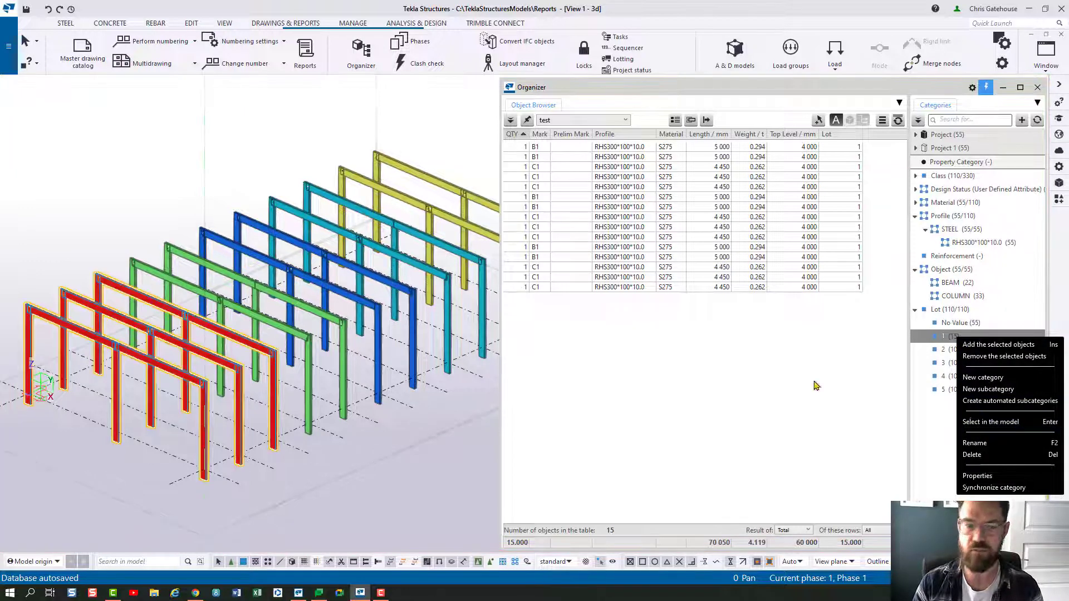
left_click(953, 350)
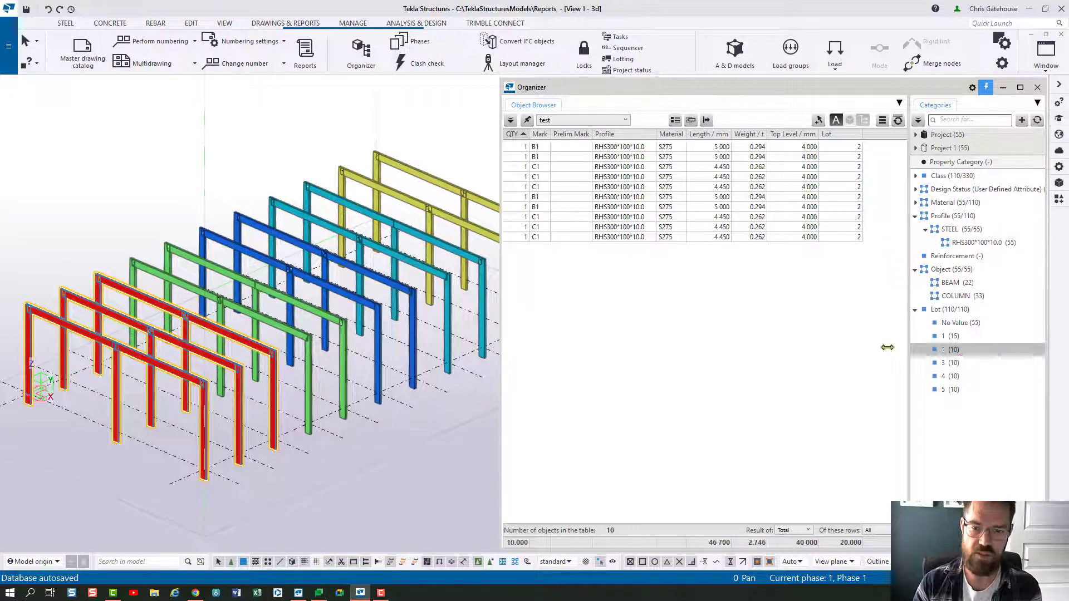
right_click(953, 350)
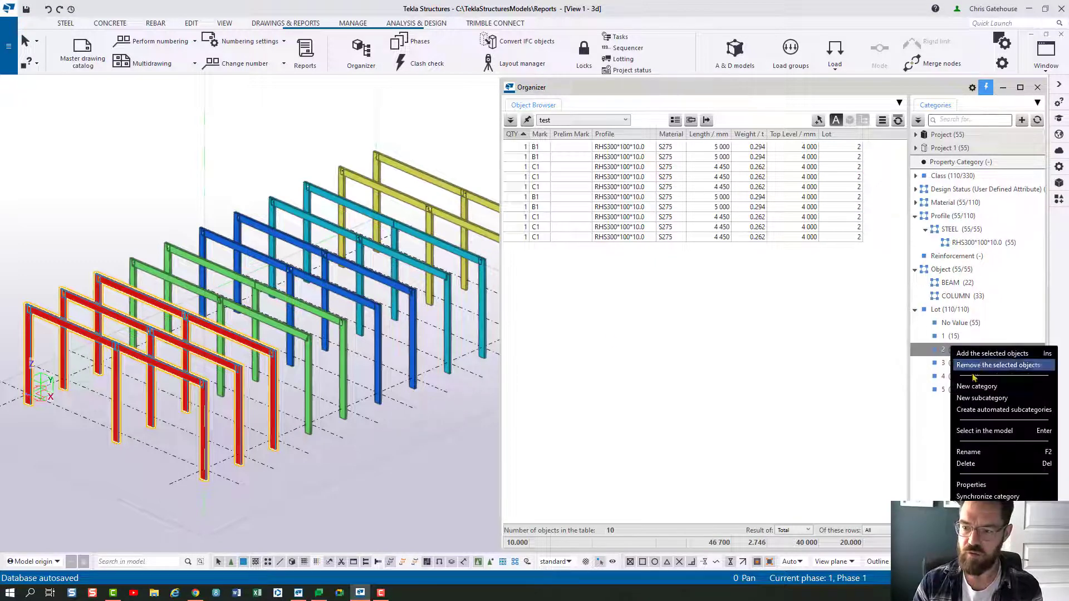
left_click(984, 431)
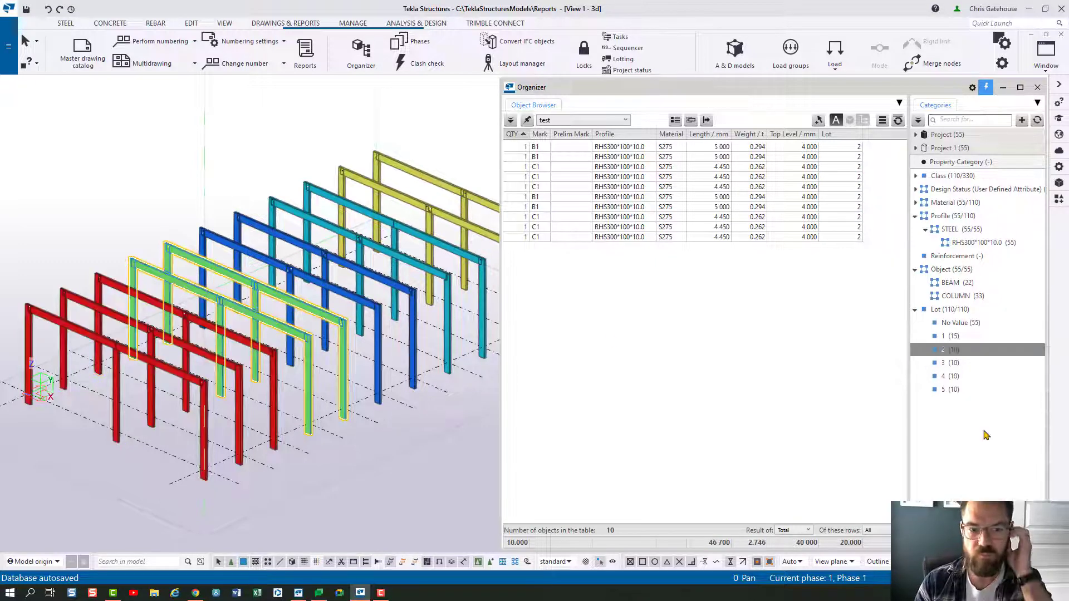
left_click(948, 363)
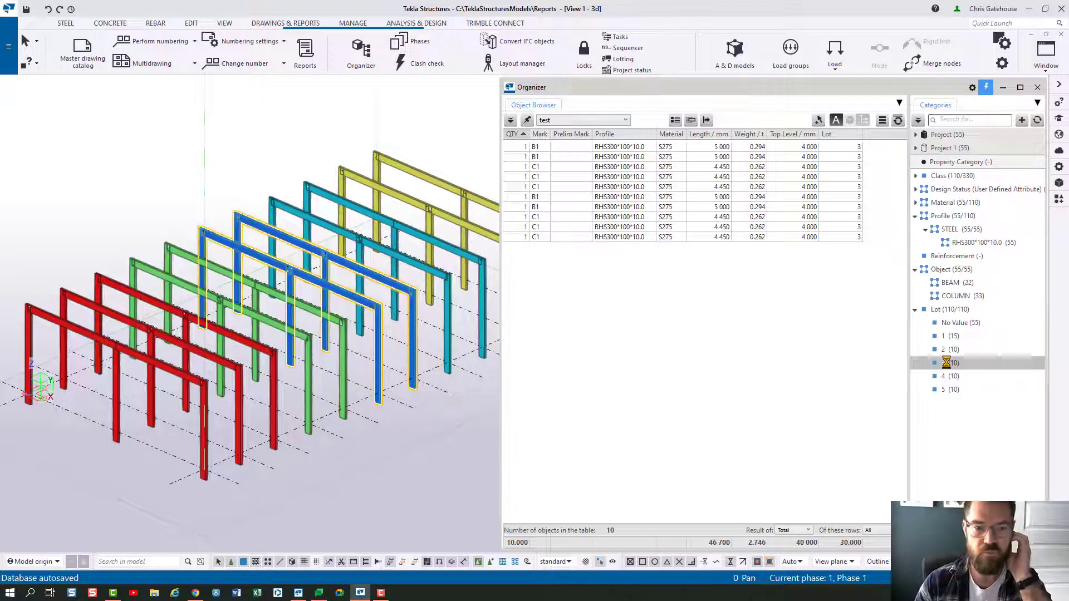
left_click(951, 377)
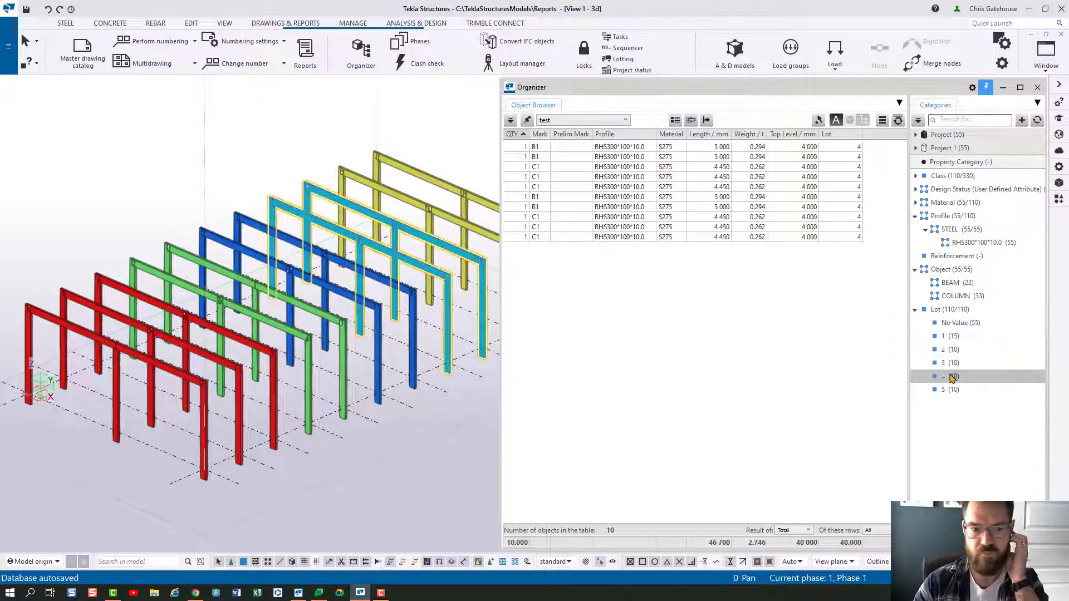
left_click(949, 389)
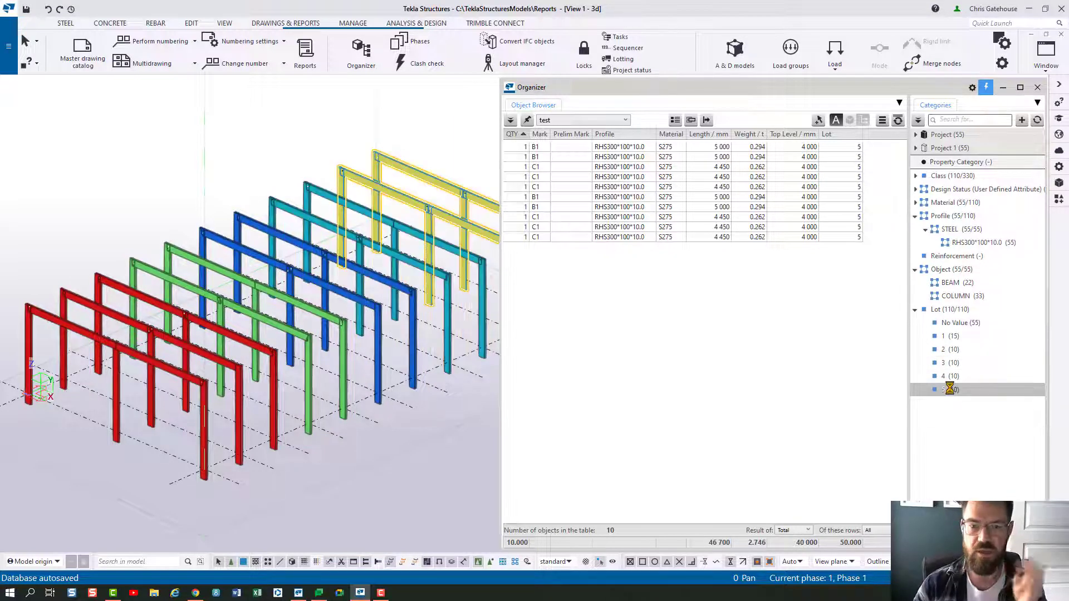
- Close the Organizer and choose the Material_Part (Grouped_by_profile) report template
left_click(1037, 86)
left_click(872, 348)
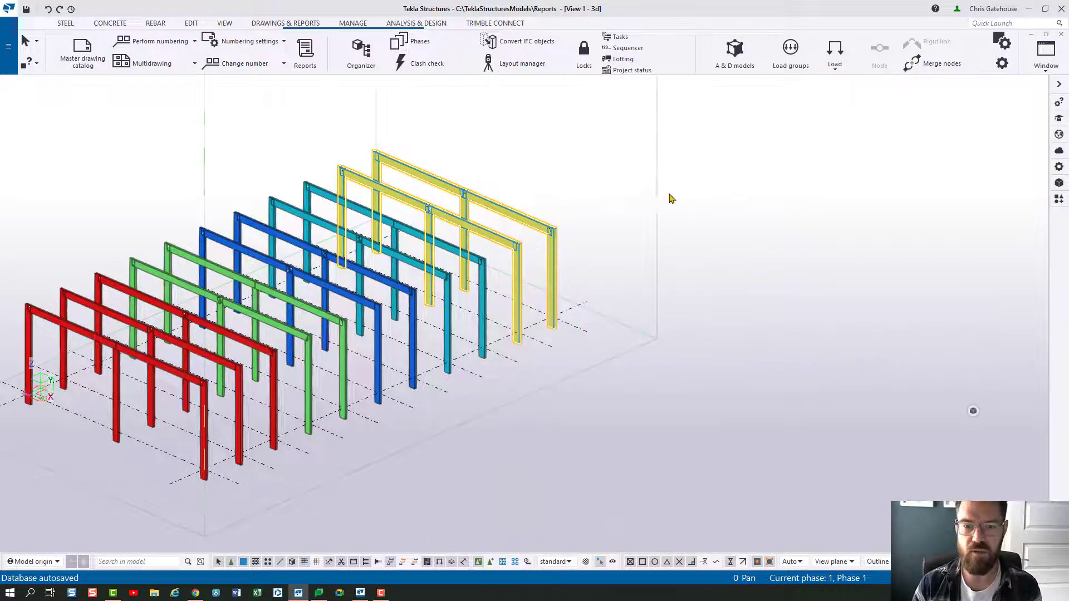
left_click(305, 56)
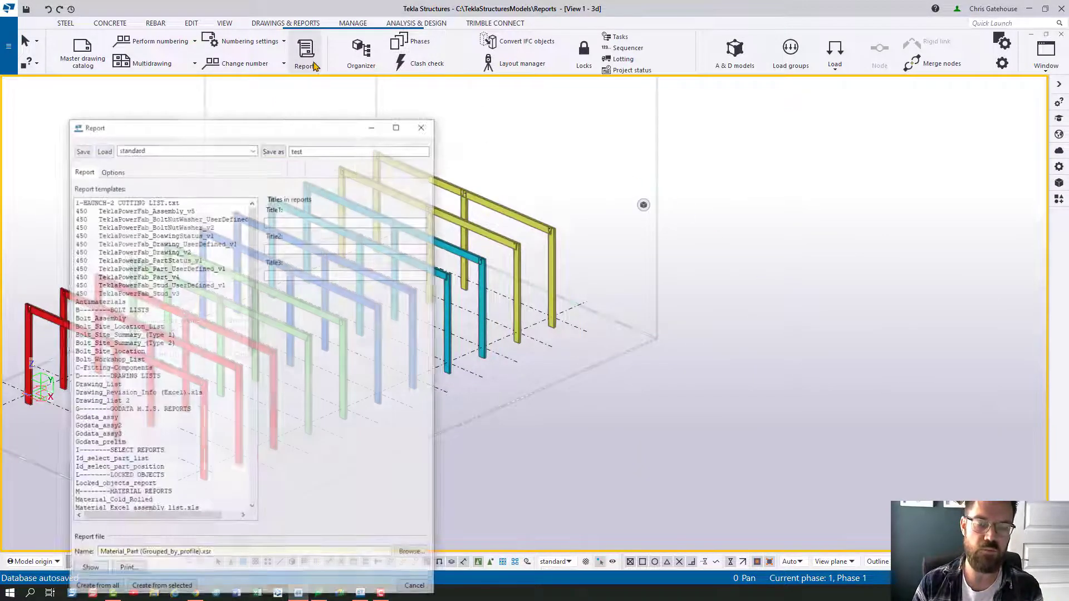
left_click_drag(296, 133, 295, 83)
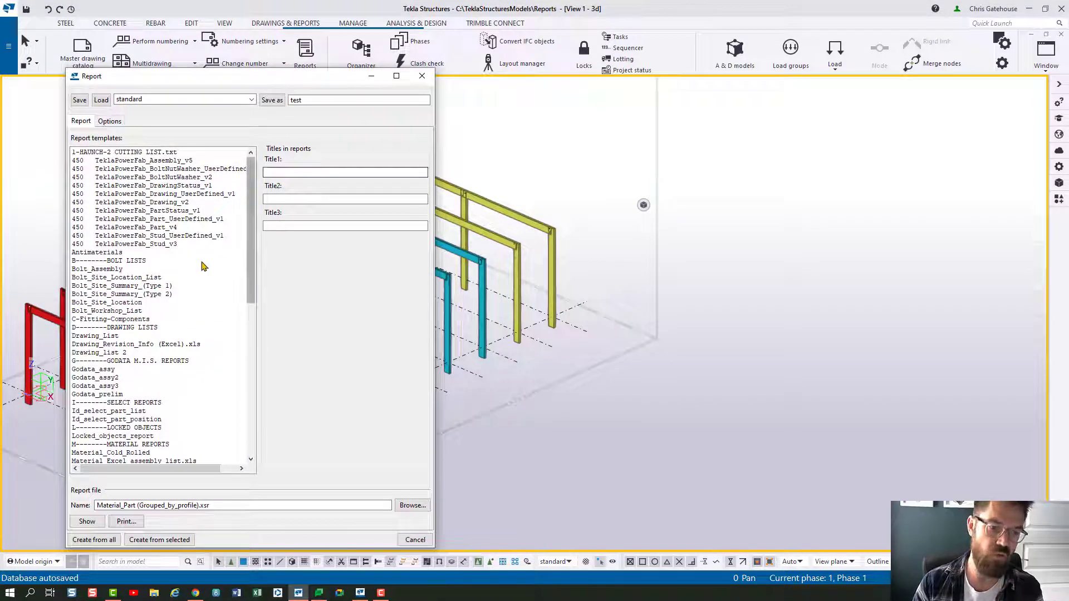
scroll(232, 305, "down", 10)
scroll(232, 305, "down", 2)
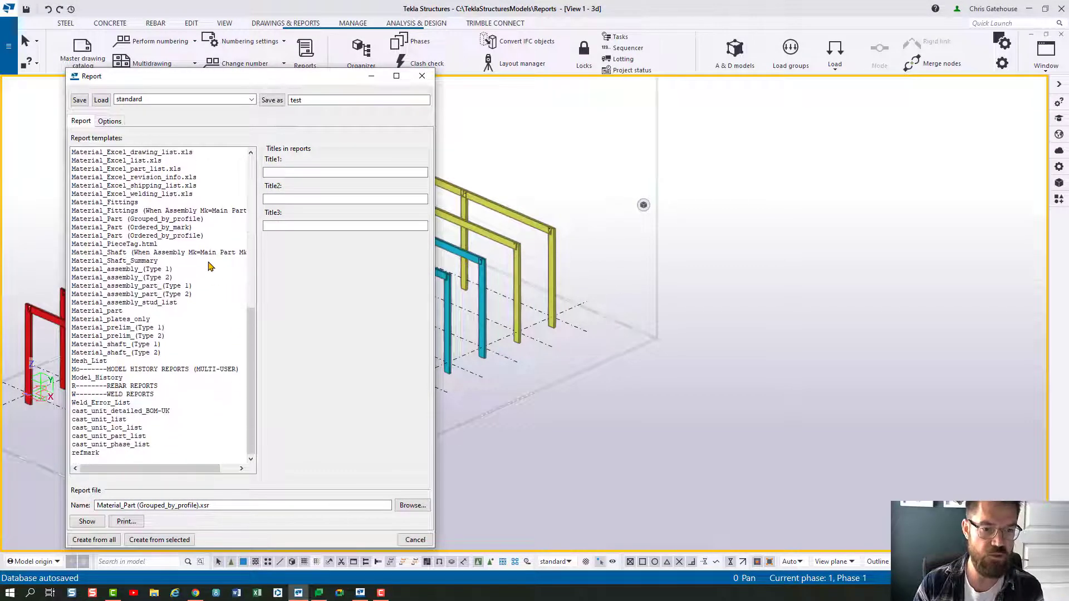
left_click(190, 220)
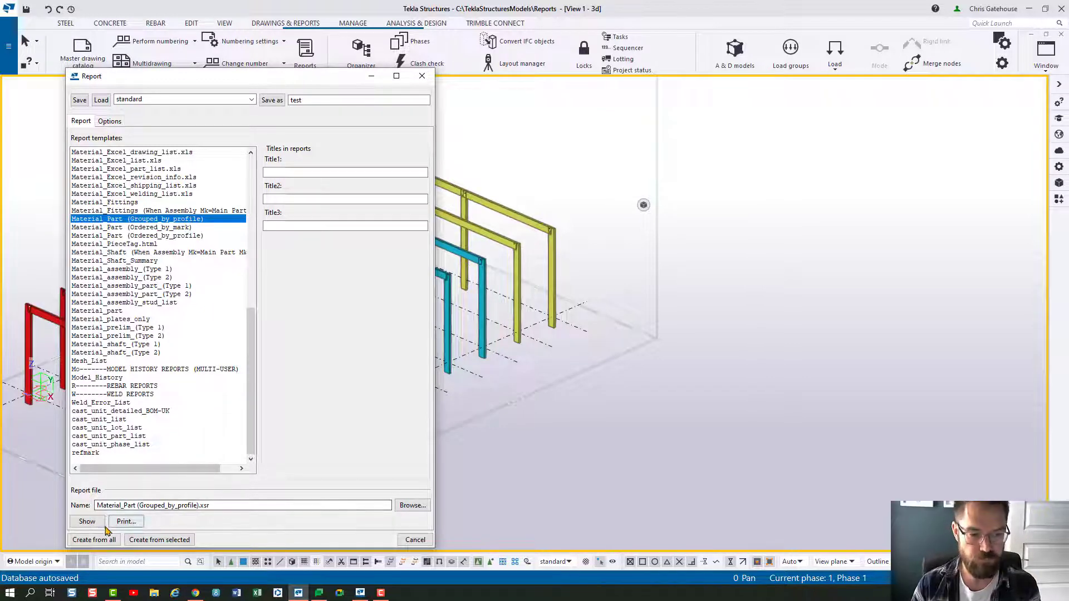
- Create the report from the selected parts, replacing the existing file, and close the list
left_click(129, 541)
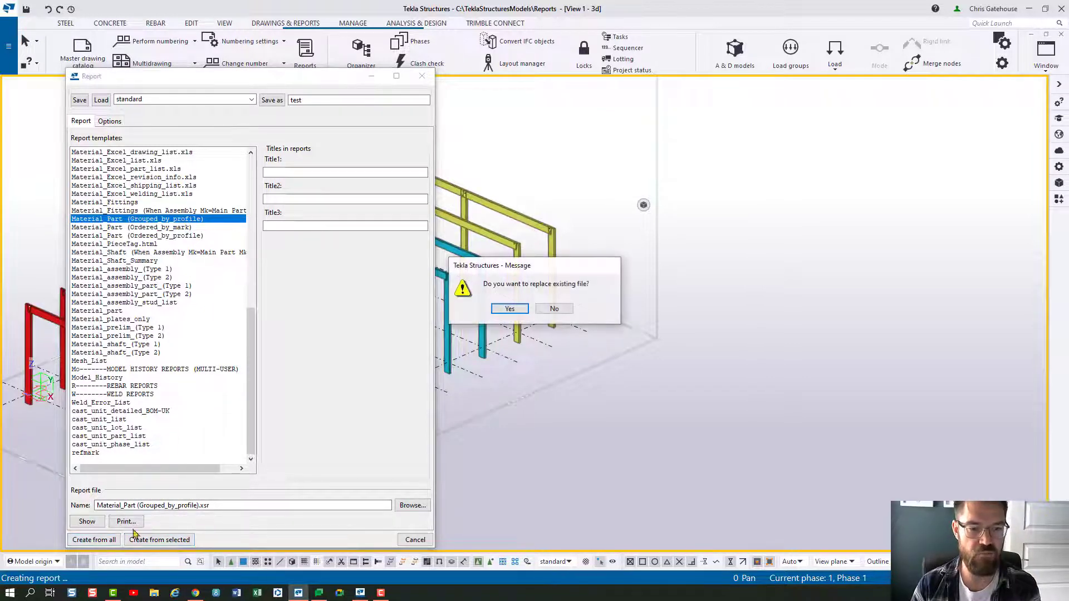
left_click(510, 309)
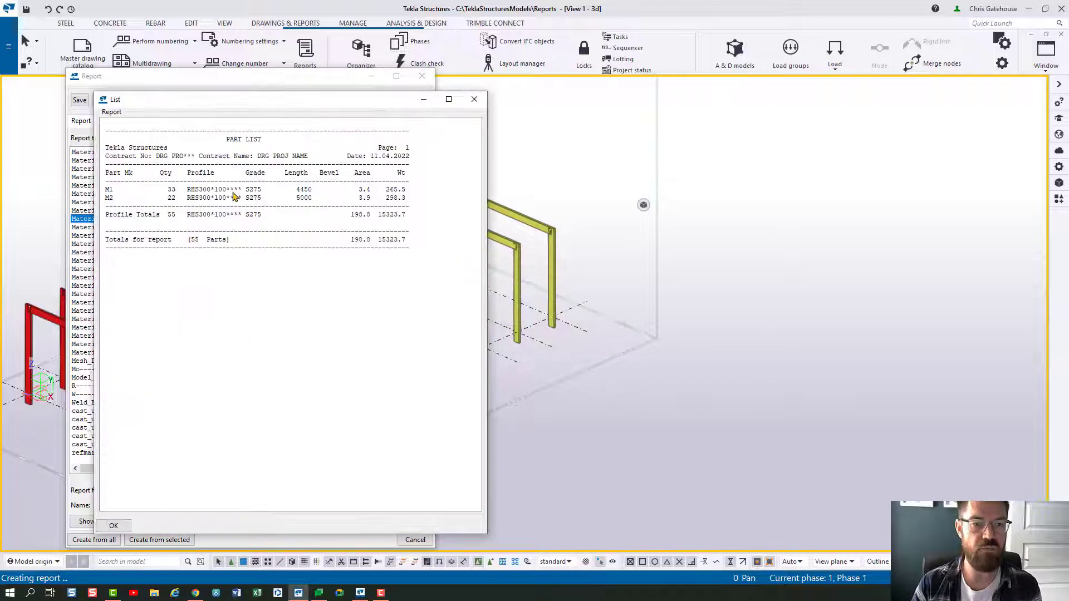
left_click(474, 99)
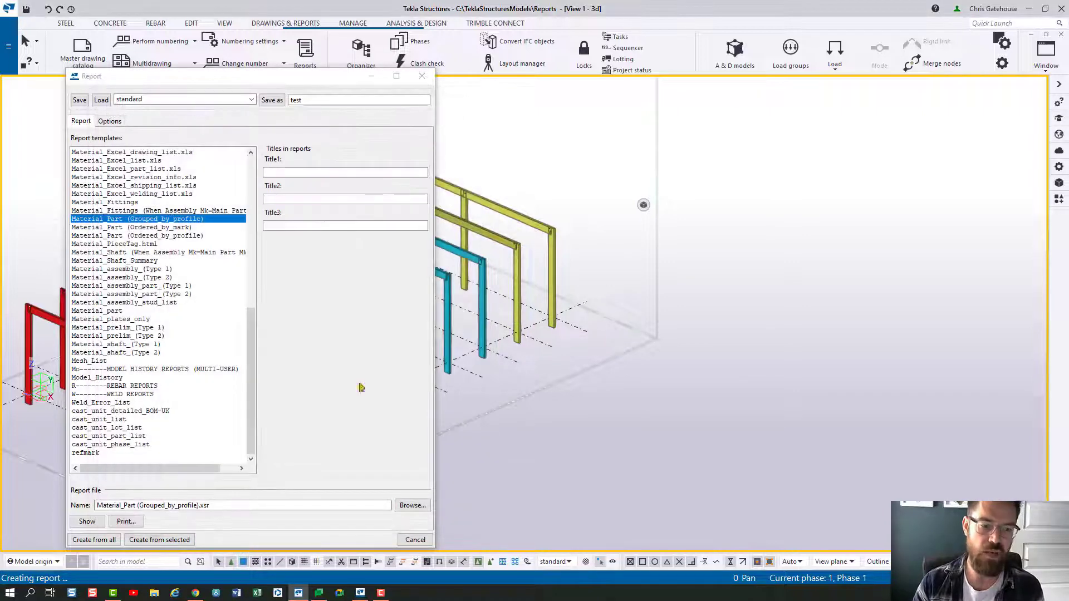
- Launch Template Editor from Windows search using the UK environment
left_click(31, 592)
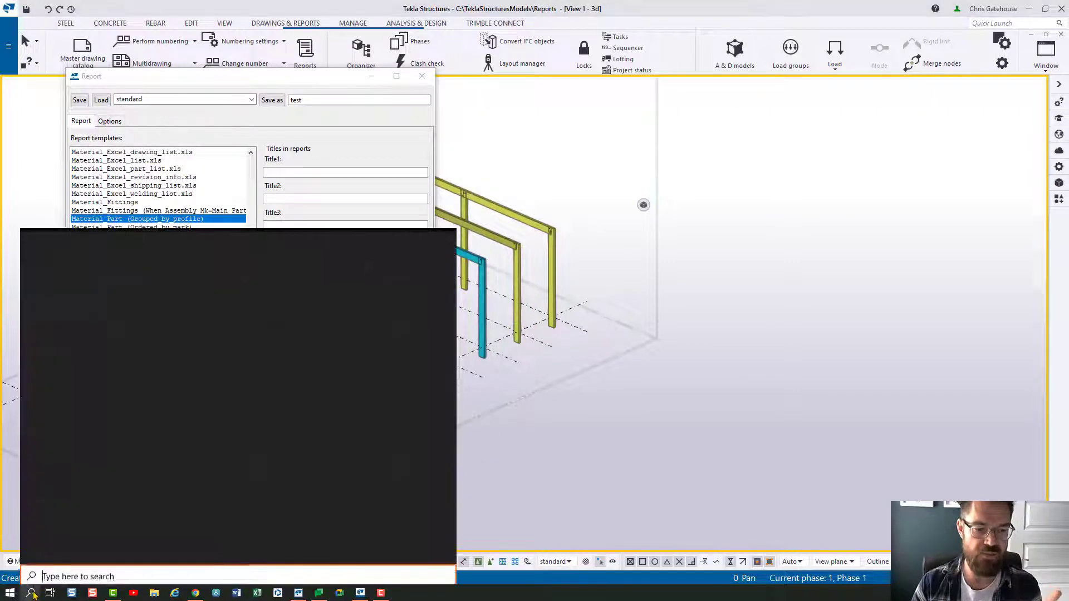
type("template")
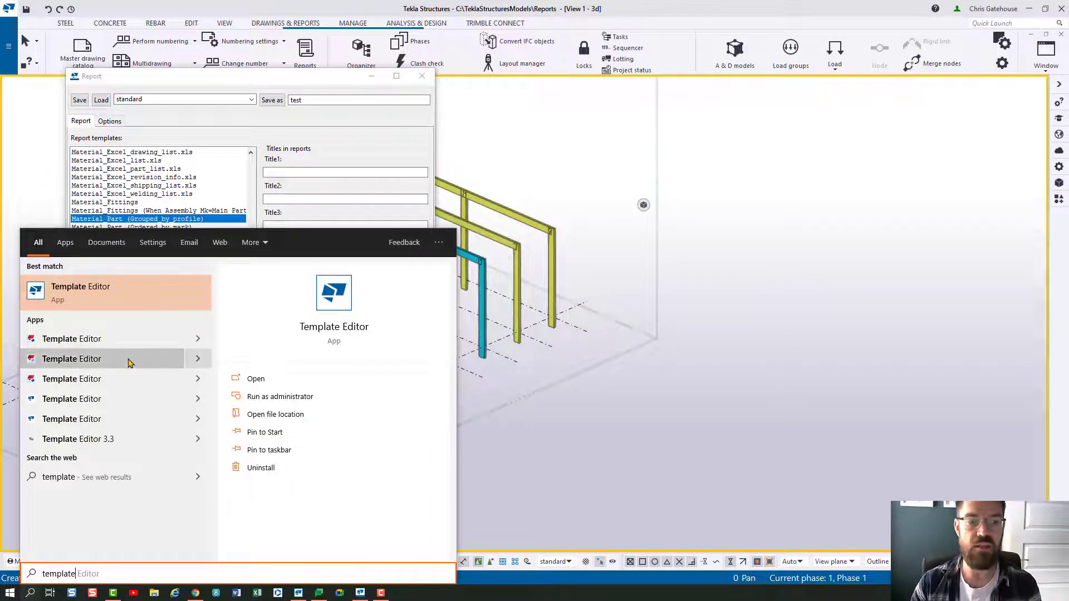
left_click(93, 295)
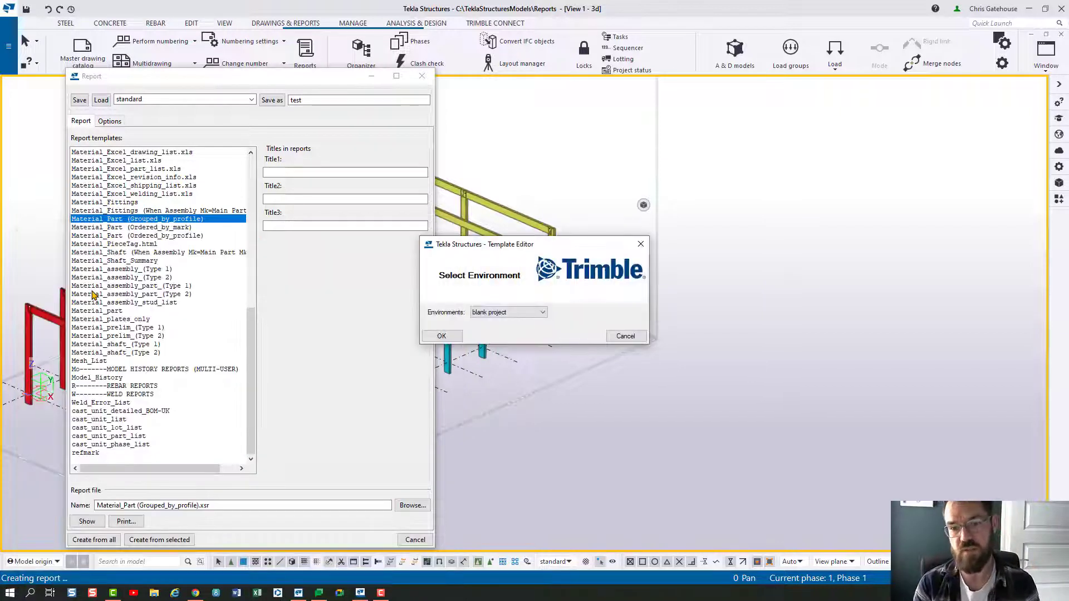
left_click(543, 313)
left_click(501, 325)
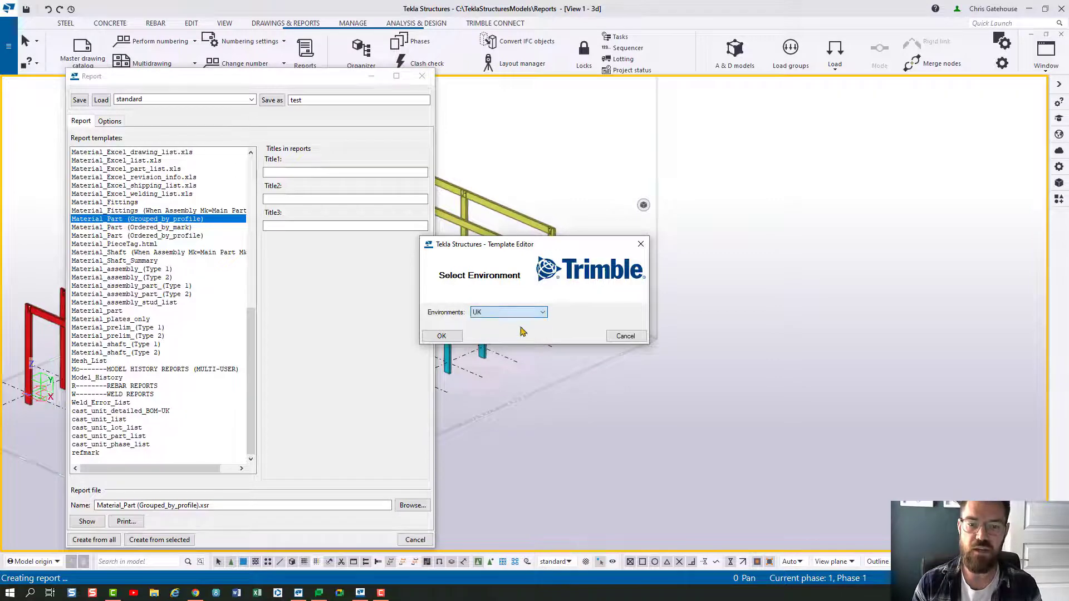
left_click(454, 337)
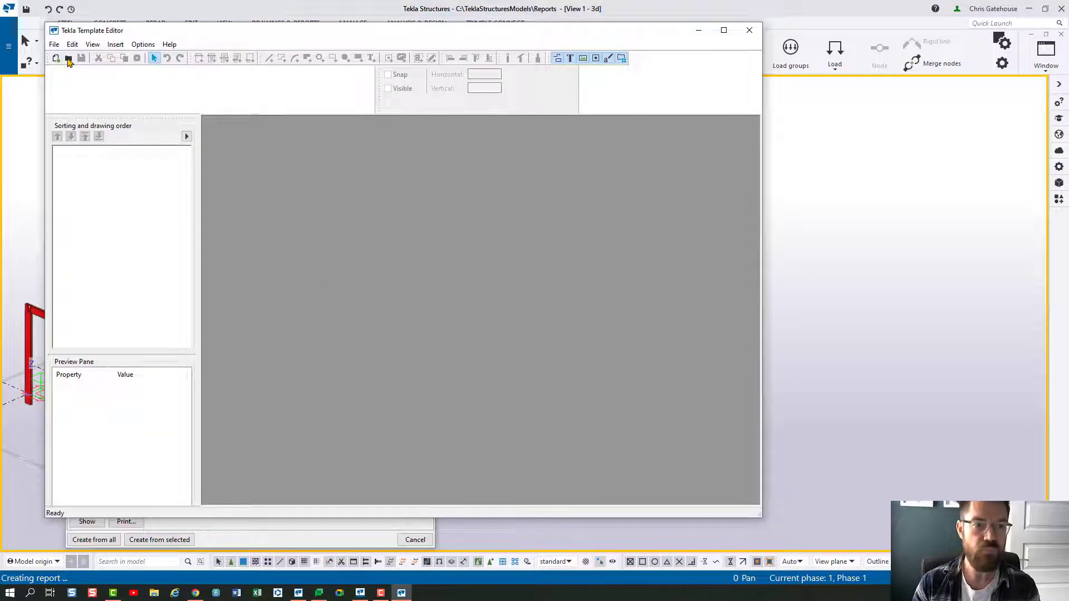
- Open the Material_Part (Grouped_by_profile).rpt template
left_click(68, 58)
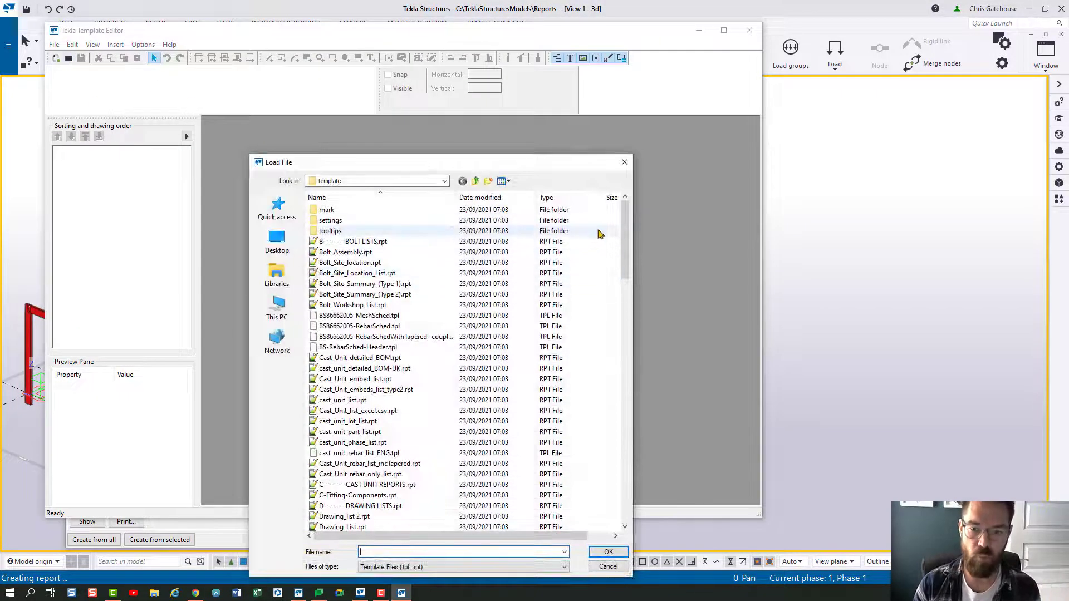
left_click_drag(627, 223, 629, 356)
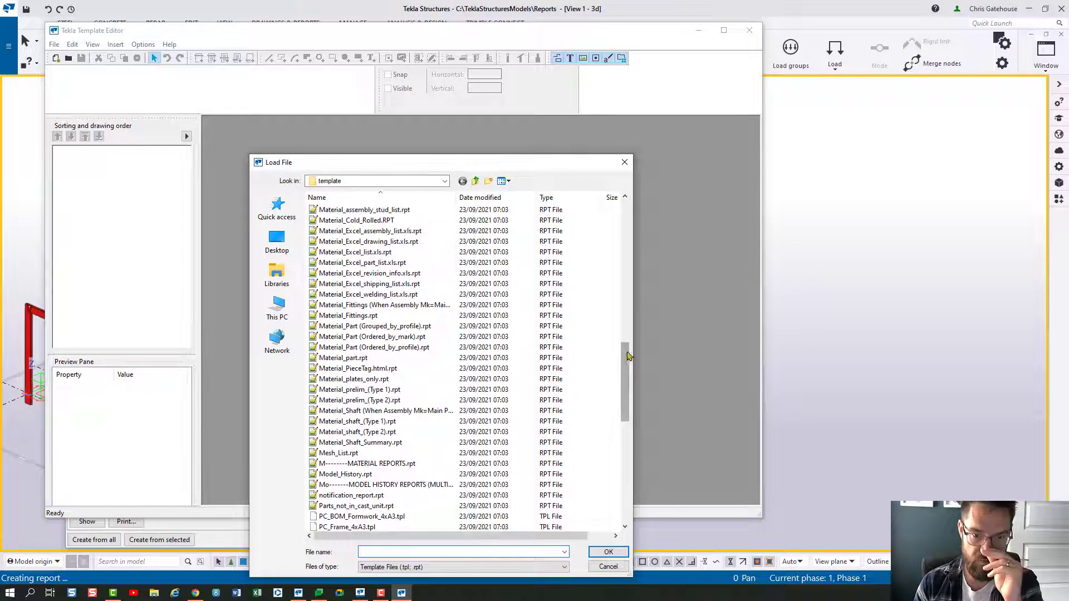
double_click(428, 327)
- Dismiss the loading log and widen the Template Editor window
left_click(224, 157)
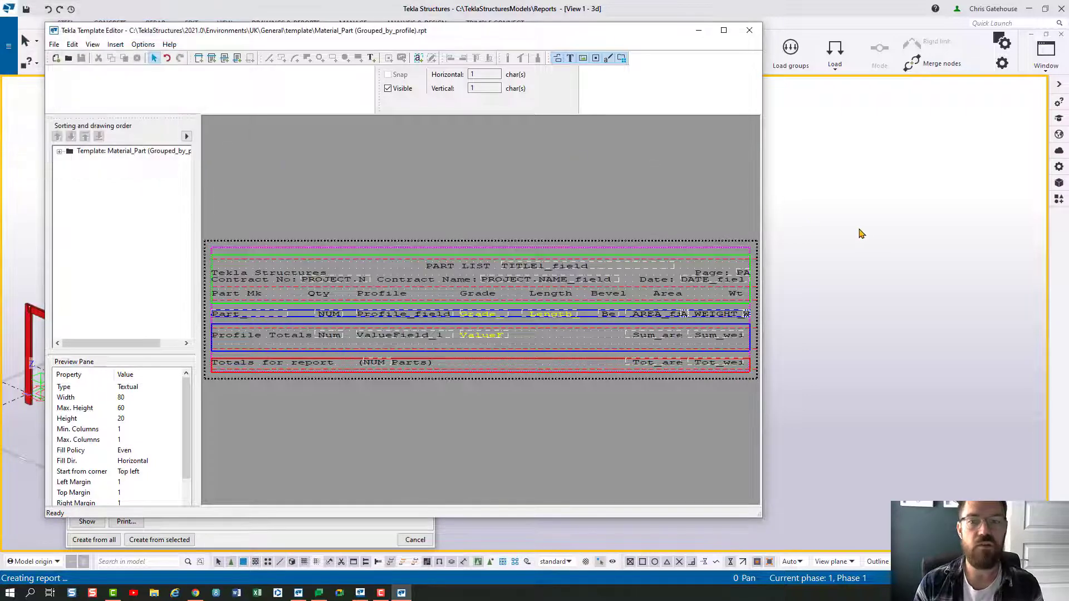
left_click_drag(765, 220, 962, 223)
scroll(599, 334, "up", 2)
scroll(598, 334, "down", 3)
scroll(760, 325, "up", 1)
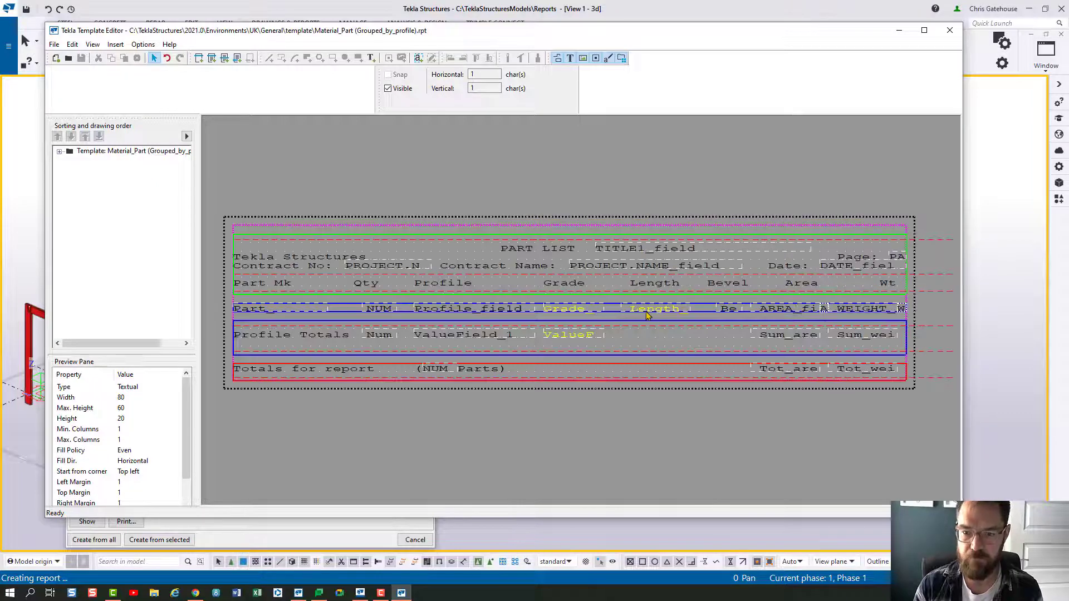
- Select the Grade and Length headers and value fields and shift them right
left_click(565, 311)
left_click(565, 337, "ctrl")
left_click(562, 285, "ctrl")
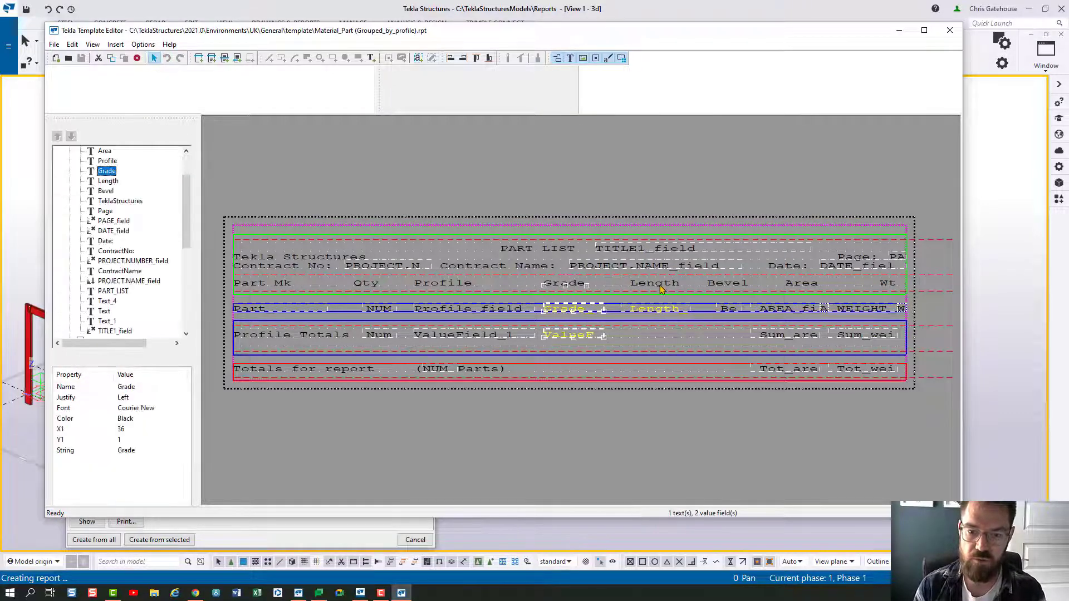
left_click(662, 286, "ctrl")
left_click(660, 315, "ctrl")
scroll(661, 312, "up", 5)
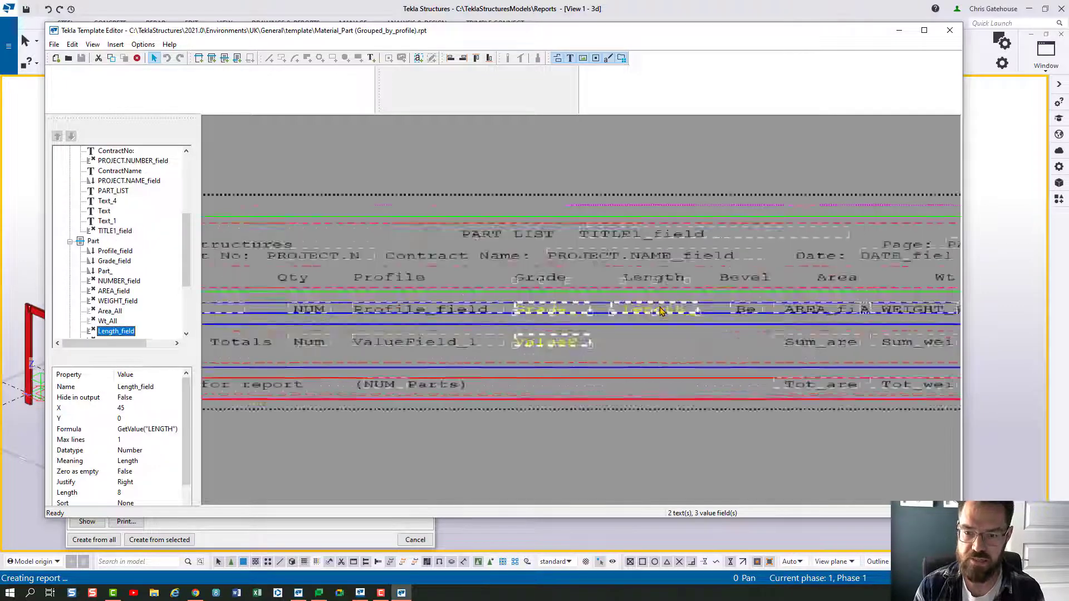
scroll(708, 253, "up", 2)
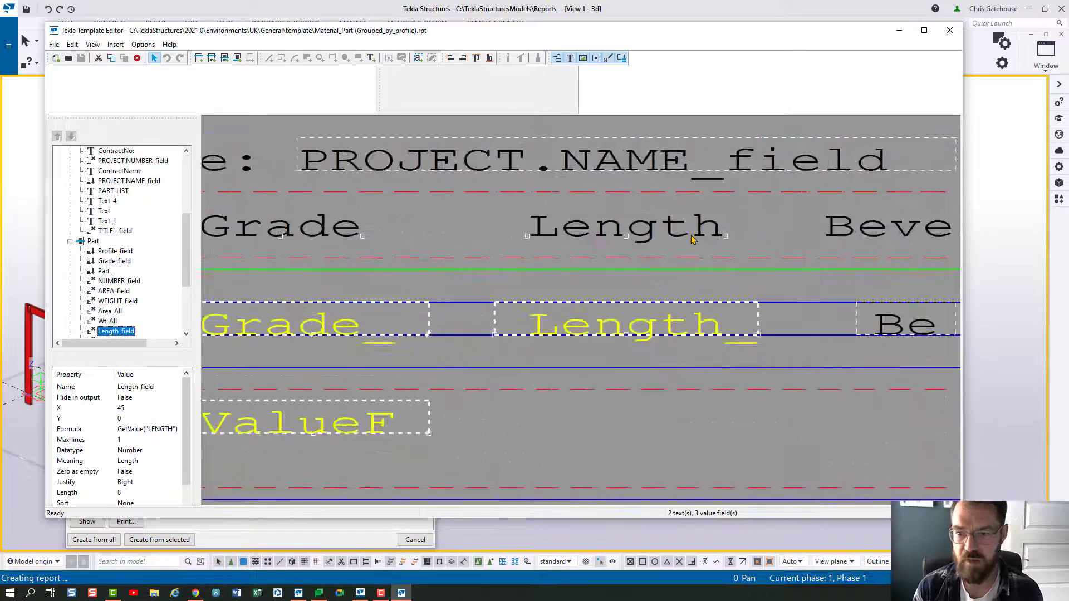
left_click_drag(691, 239, 747, 236)
scroll(840, 247, "down", 2)
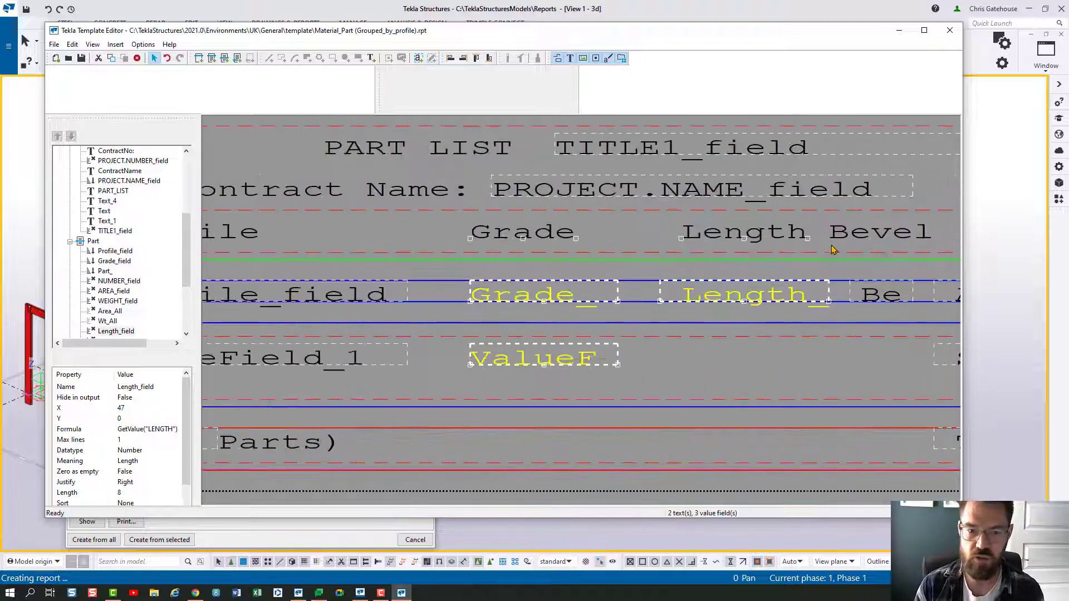
scroll(832, 250, "down", 2)
scroll(503, 281, "up", 1)
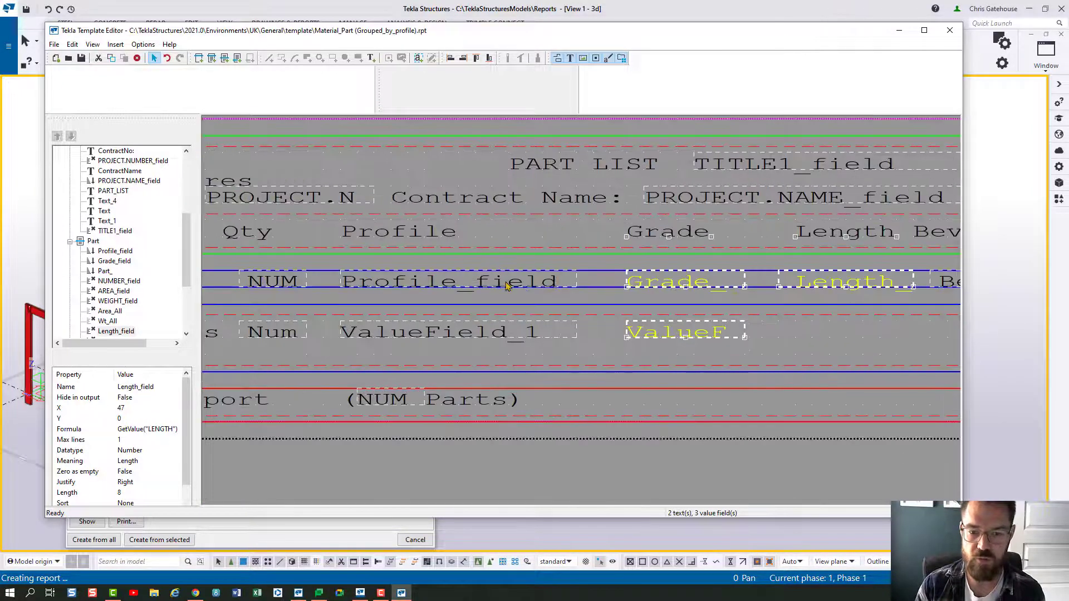
- Lengthen Profile_field by one character in its Value Field Properties and apply
left_click(504, 282)
double_click(506, 283)
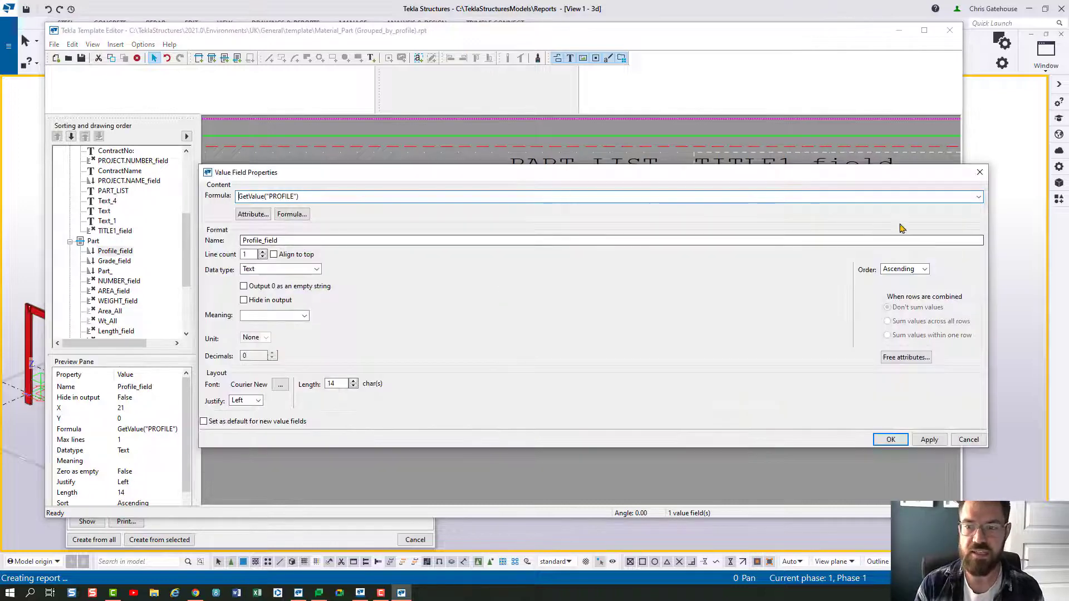
left_click_drag(987, 222, 497, 251)
left_click_drag(413, 174, 848, 140)
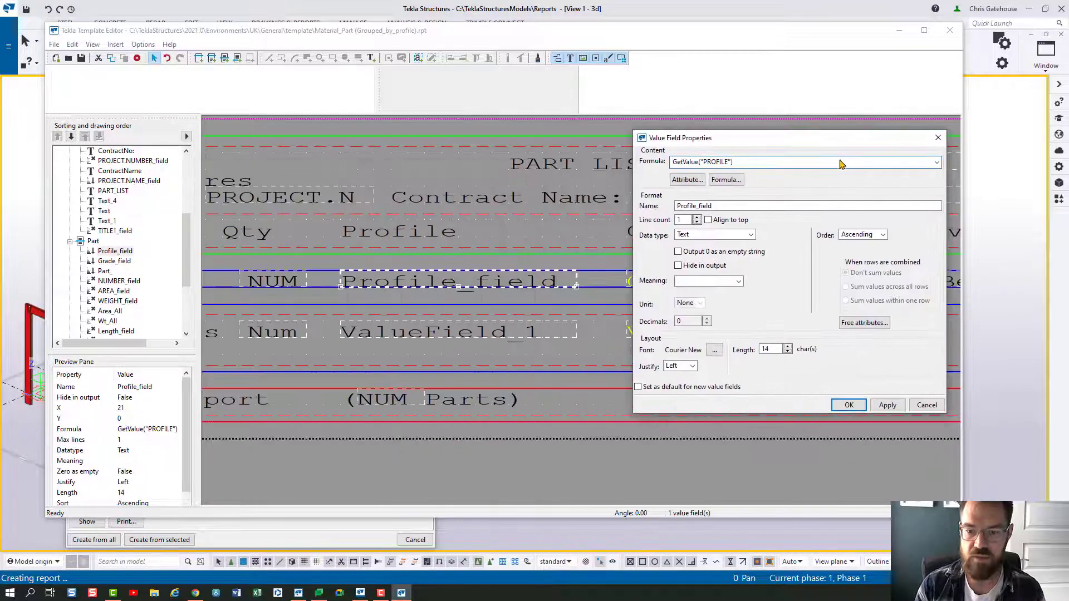
left_click(787, 346)
left_click(885, 405)
left_click(848, 405)
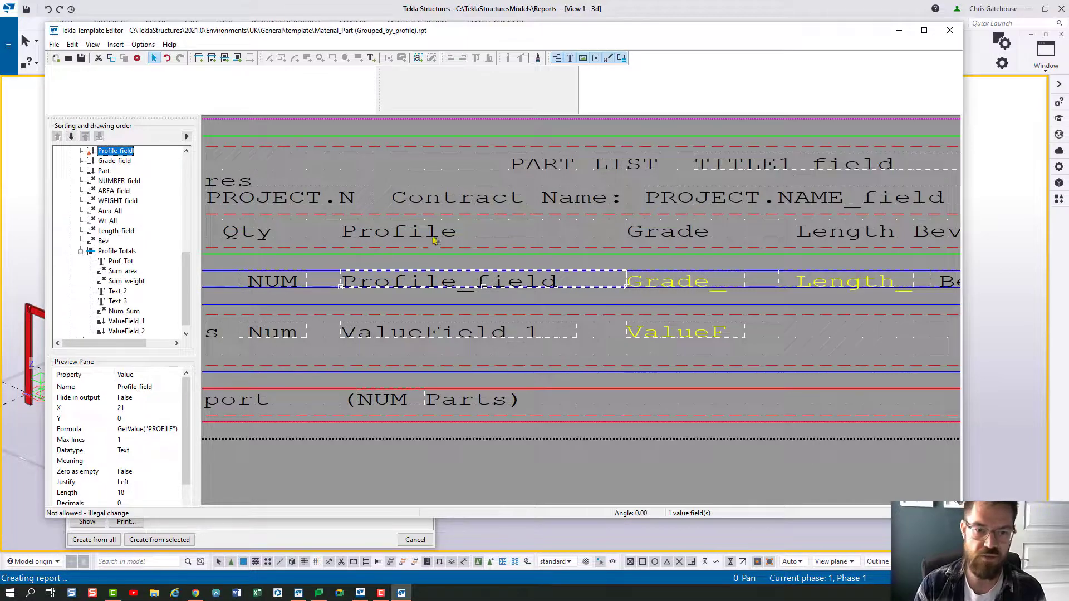
- Shift the Profile heading, Profile_field and ValueField_1 slightly left
left_click(429, 237, "ctrl")
left_click(428, 336, "ctrl")
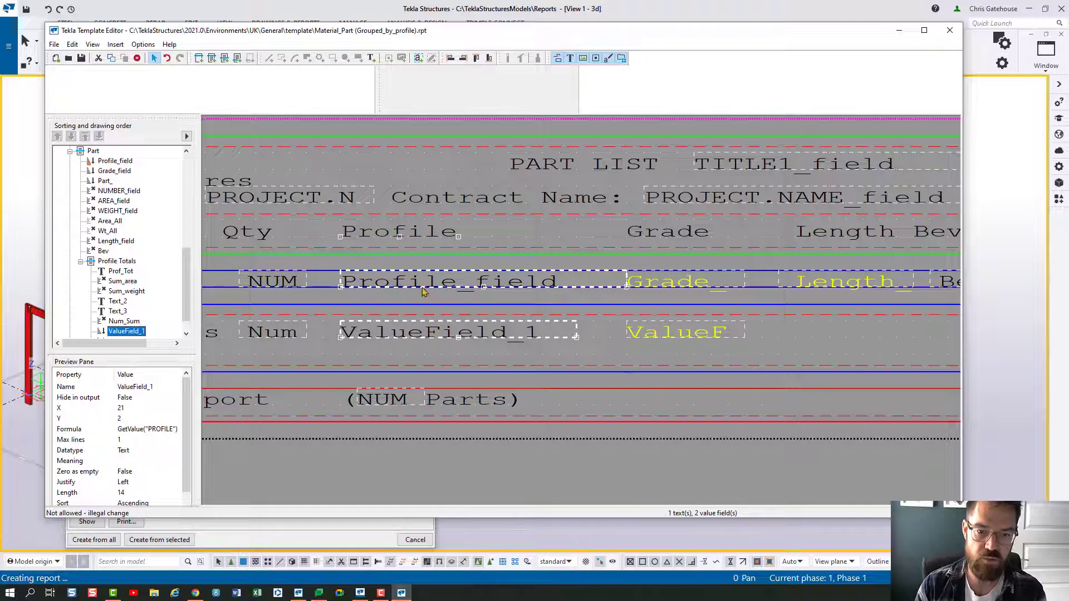
left_click_drag(415, 233, 388, 230)
left_click(452, 285)
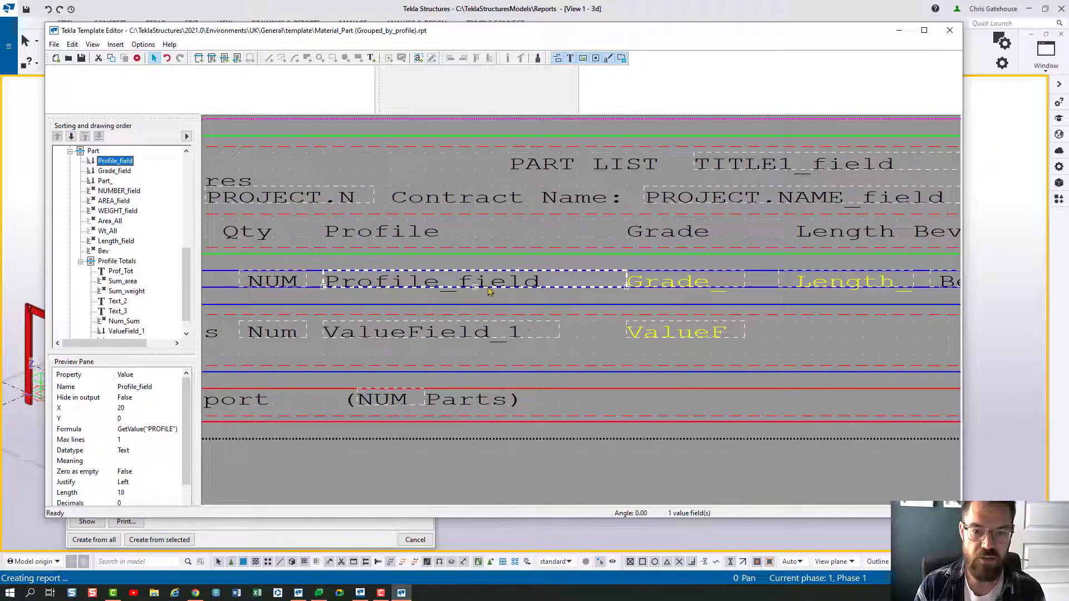
scroll(452, 285, "down", 2)
scroll(452, 285, "up", 2)
- Confirm ValueField_1 at length 17 and apply length 17 to Profile_field
left_click(513, 331)
double_click(512, 331)
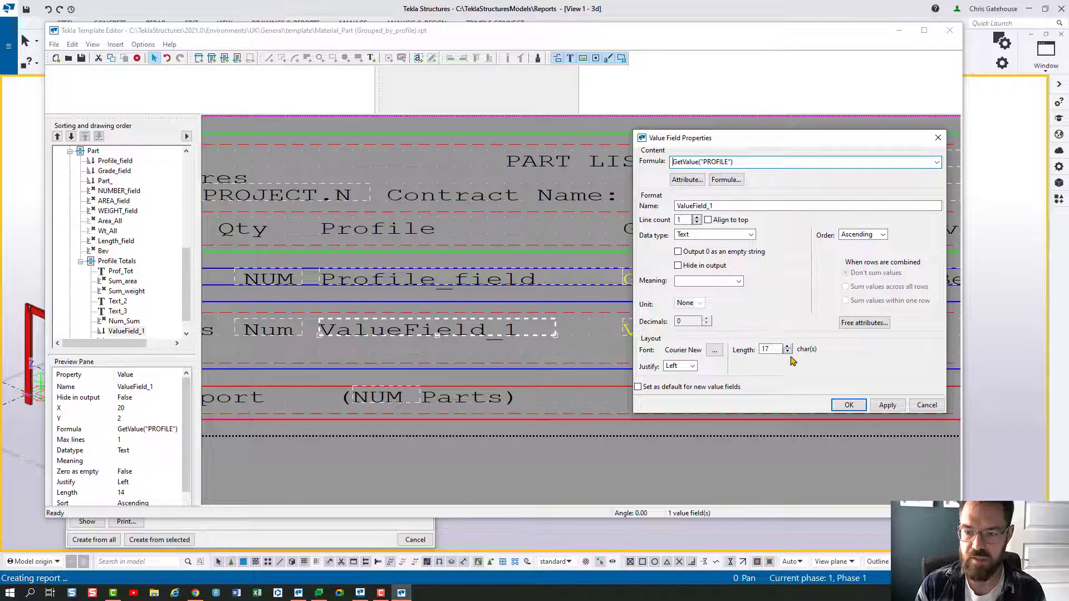
left_click(887, 405)
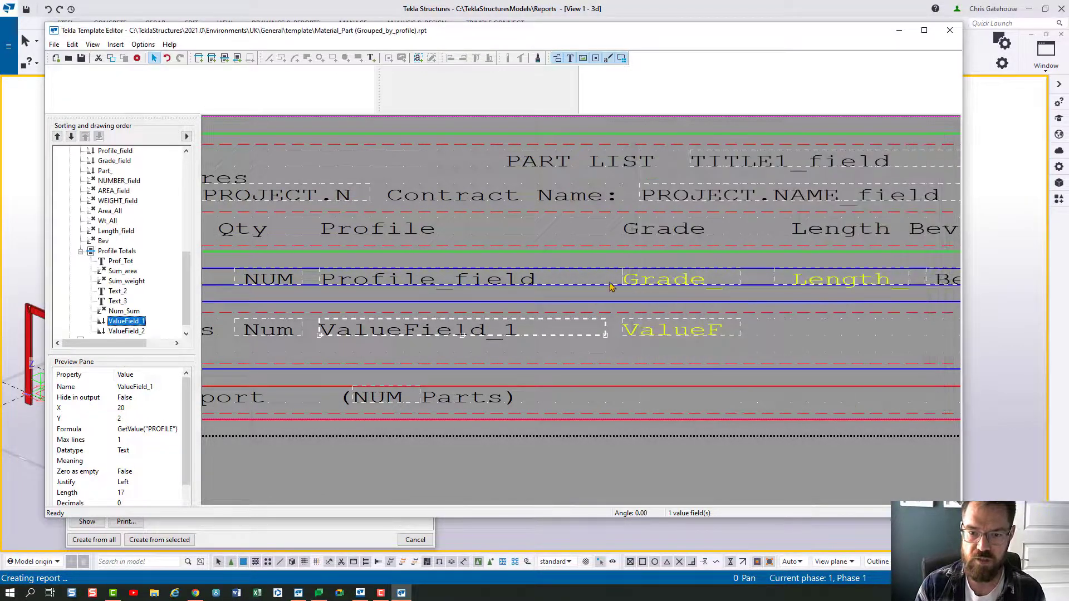
double_click(610, 287)
left_click(819, 313)
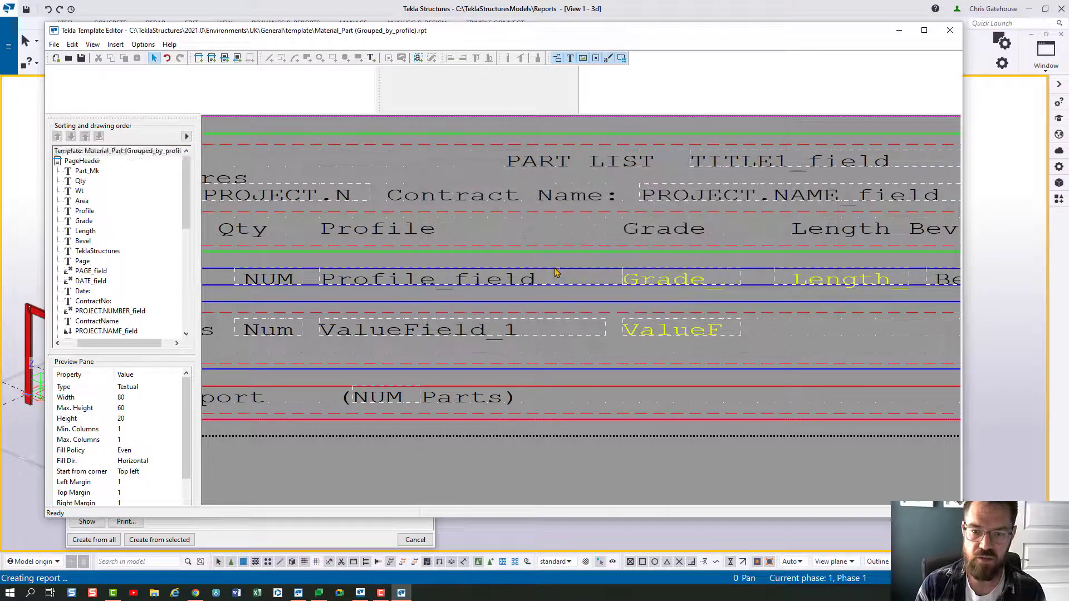
double_click(555, 272)
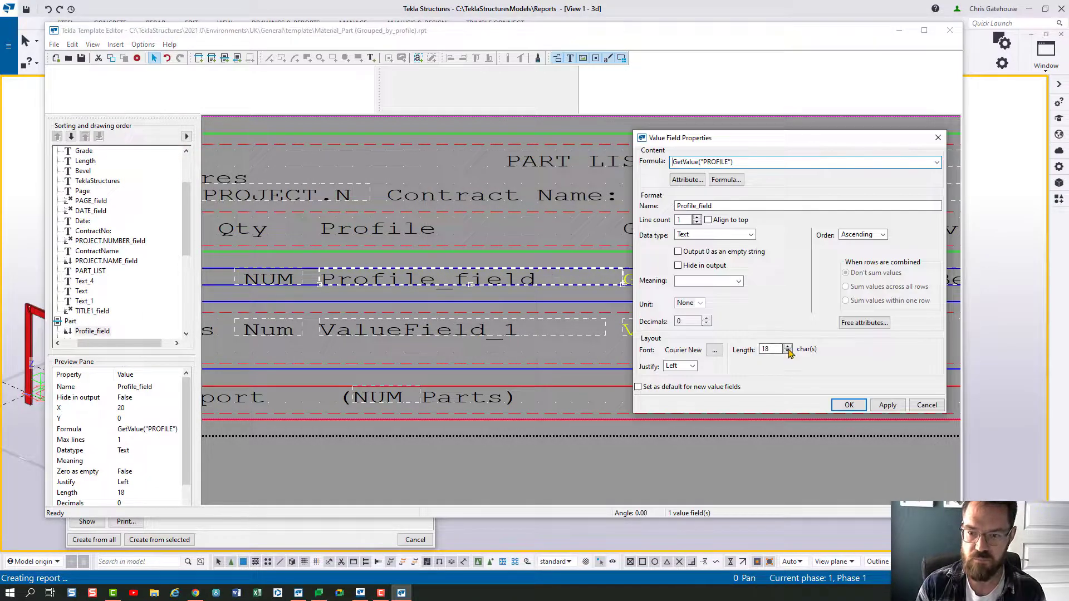
left_click(887, 404)
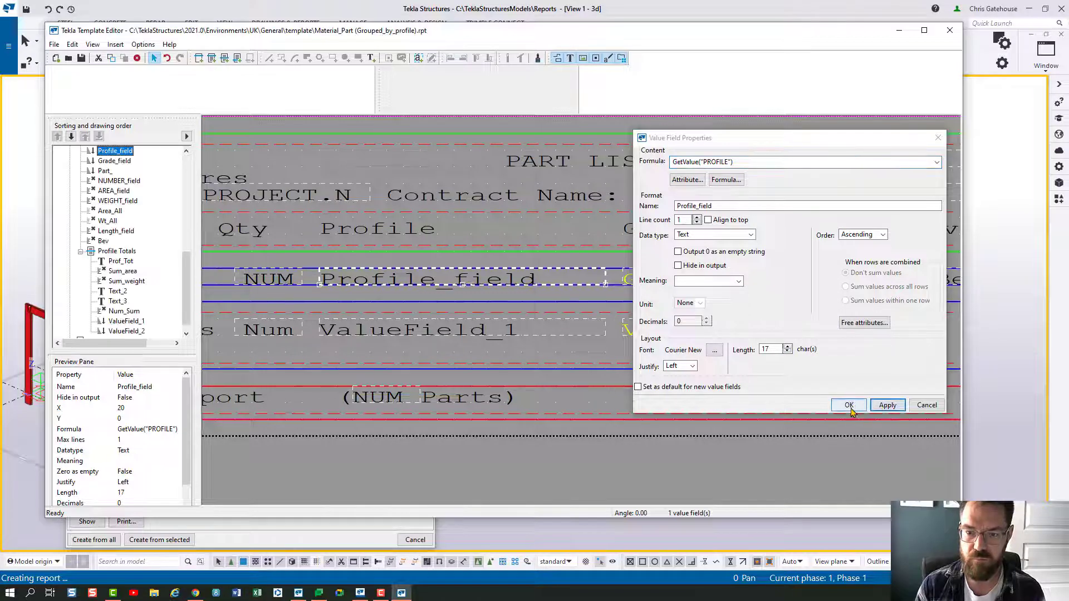
left_click(848, 405)
scroll(548, 264, "up", 2)
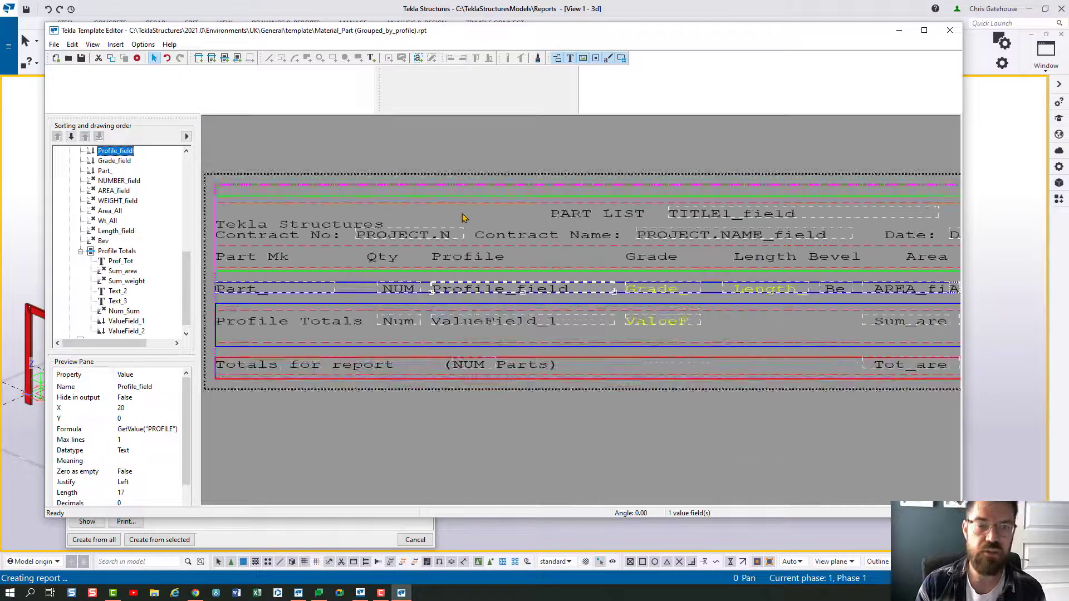
scroll(462, 217, "down", 1)
- Save the Material_Part (Grouped_by_profile) template as a copy in C:\Firm_folders\Firm
left_click(548, 409)
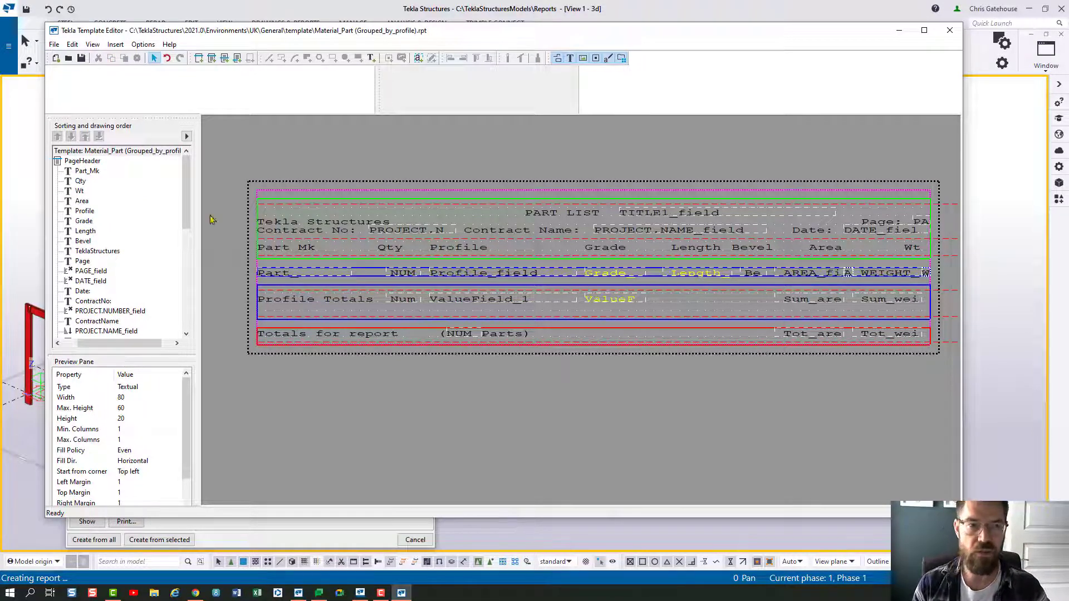
left_click(54, 45)
left_click(77, 110)
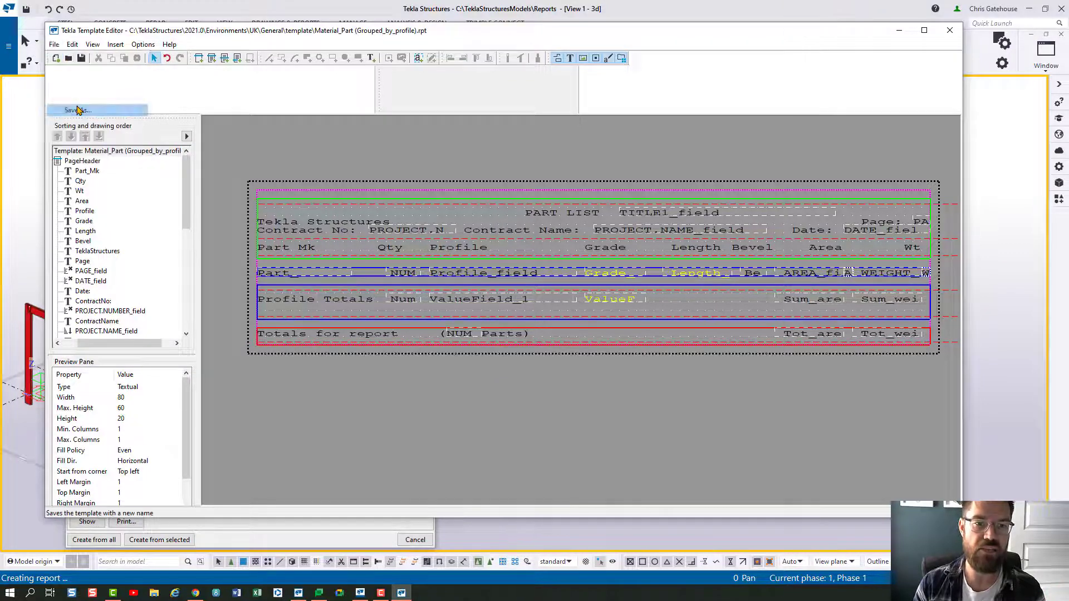
left_click(277, 309)
double_click(372, 345)
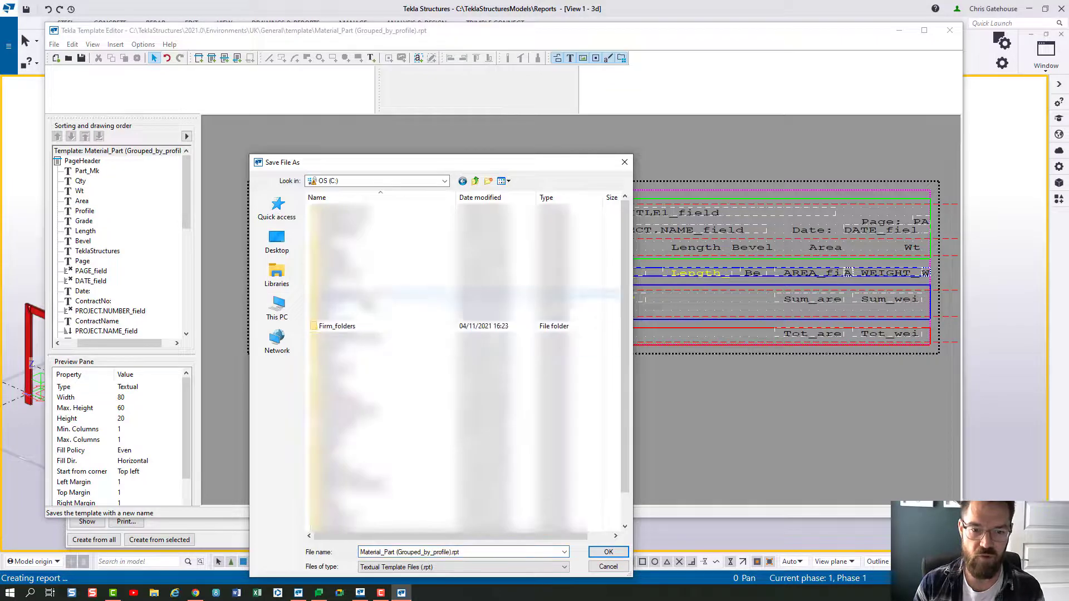
double_click(349, 329)
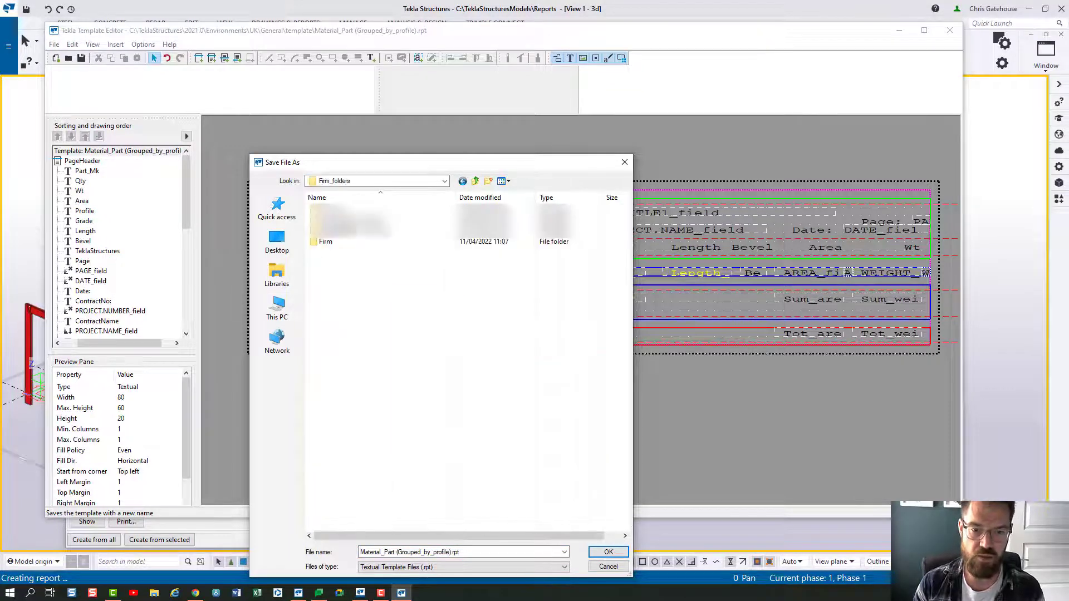
double_click(334, 241)
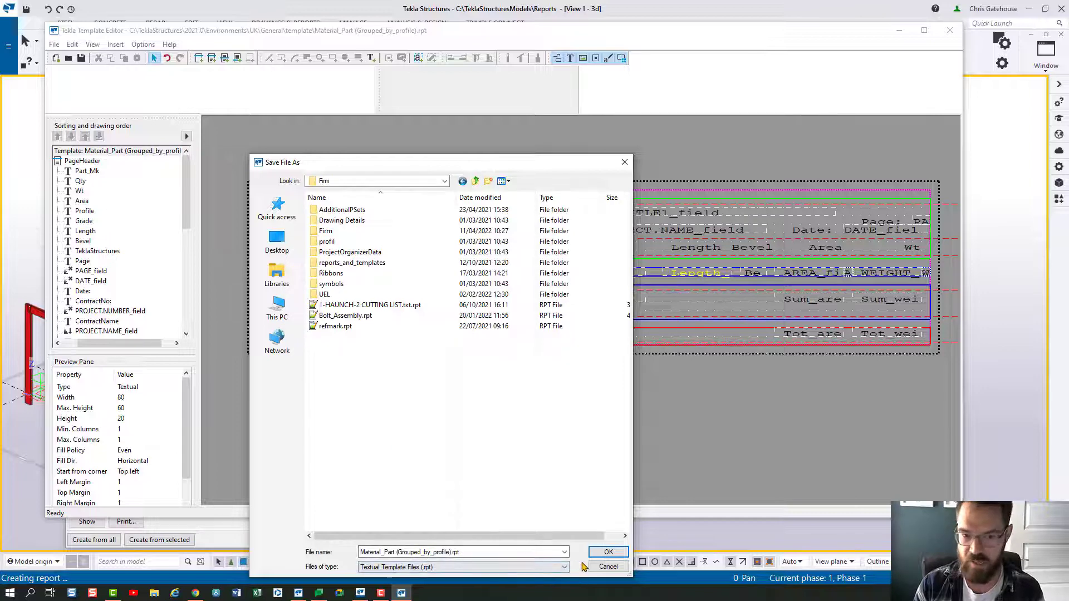
left_click(607, 553)
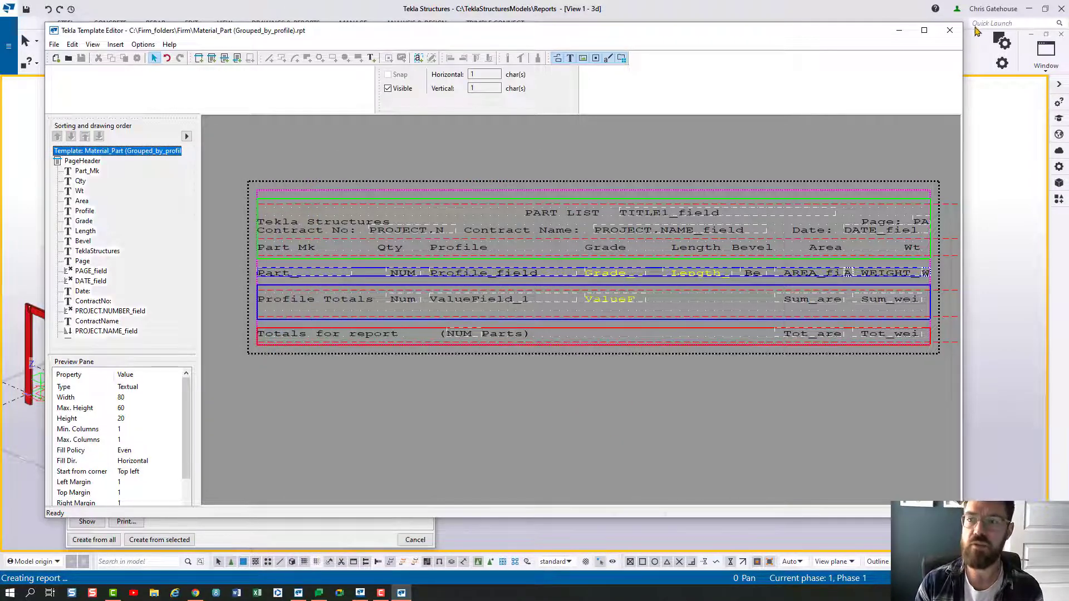
- Create the report from all parts, replacing the old file, and check RHS300*100*10.0 profile names
left_click(949, 30)
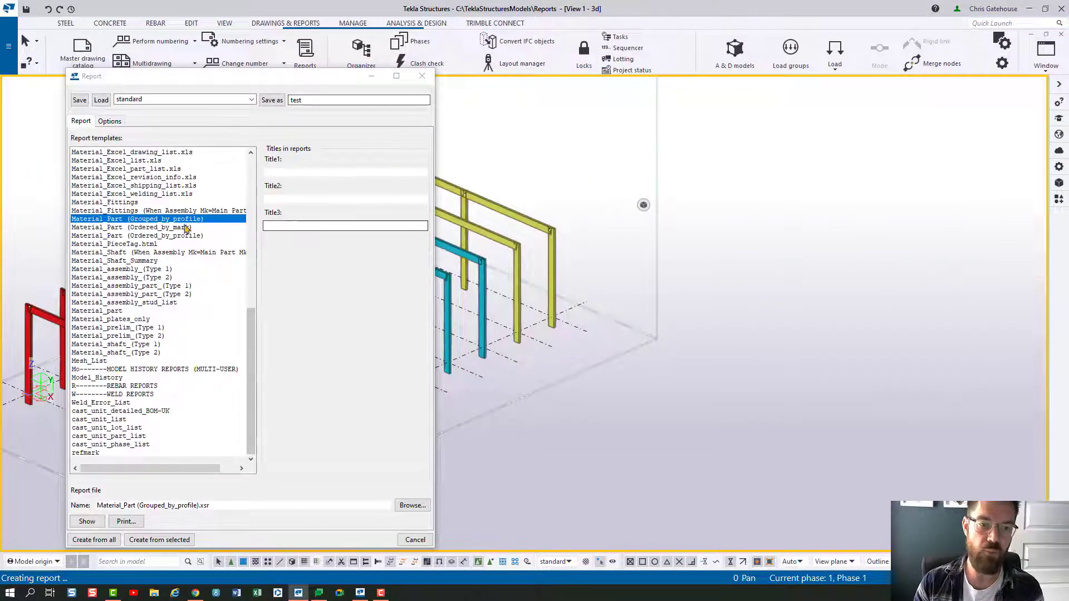
left_click(114, 539)
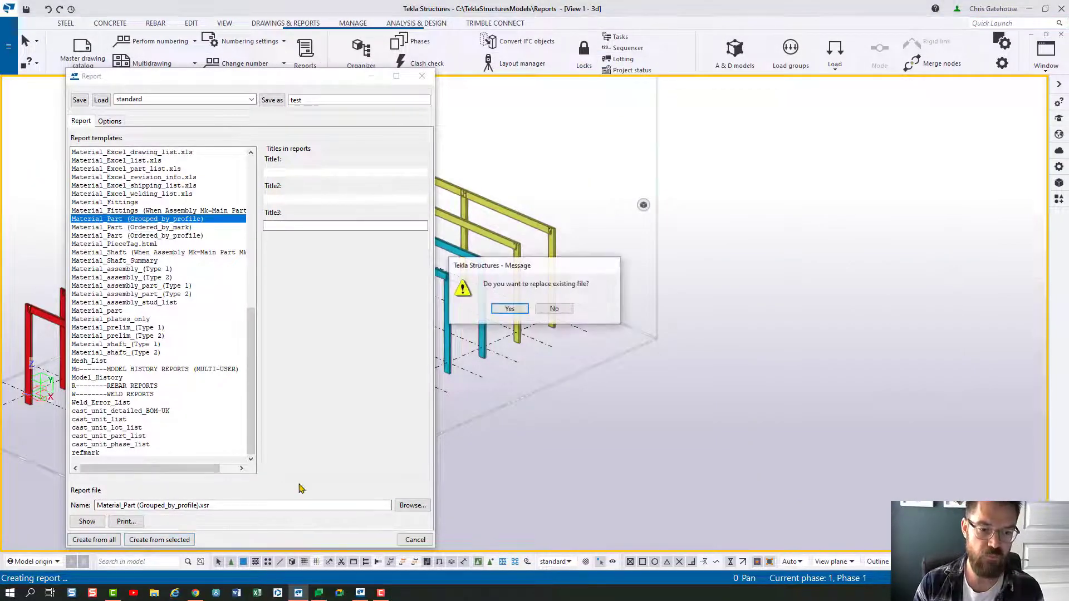
left_click(515, 308)
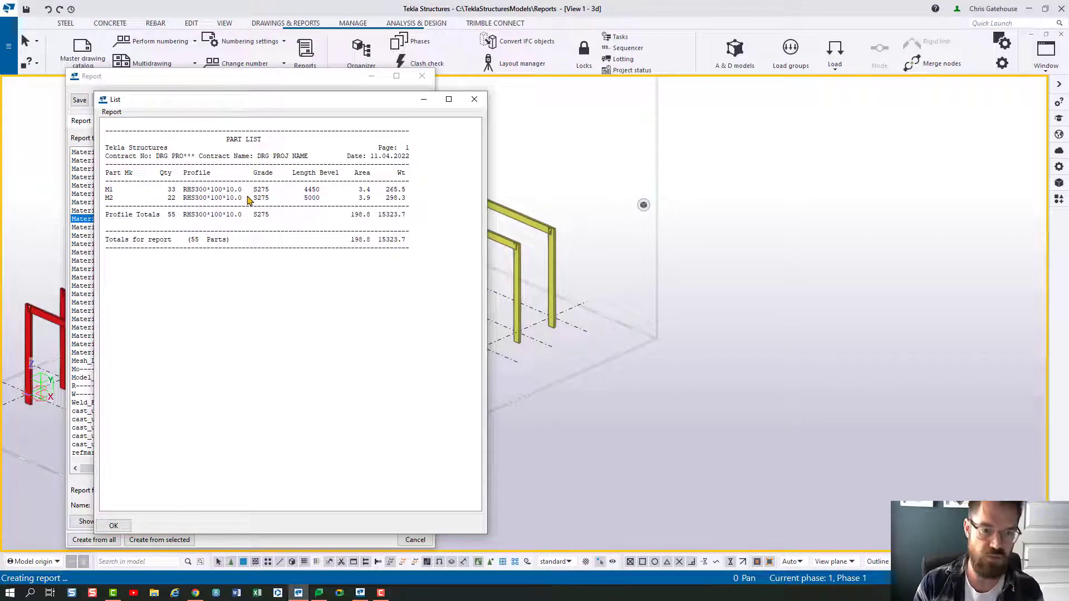
left_click(474, 99)
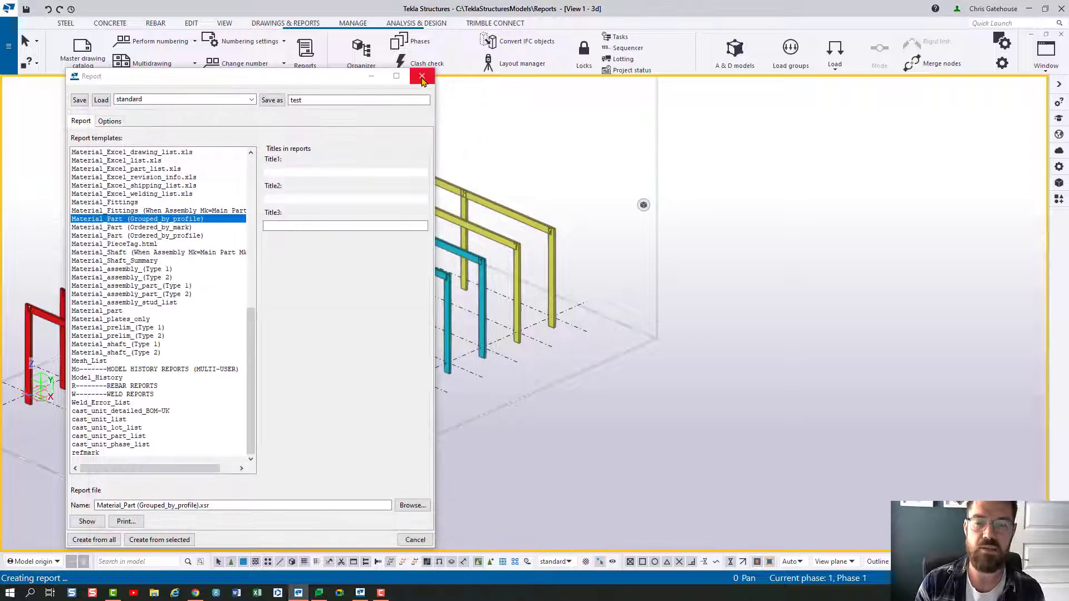
- Close the Report dialog to return to the 3D steel frame model
left_click(422, 75)
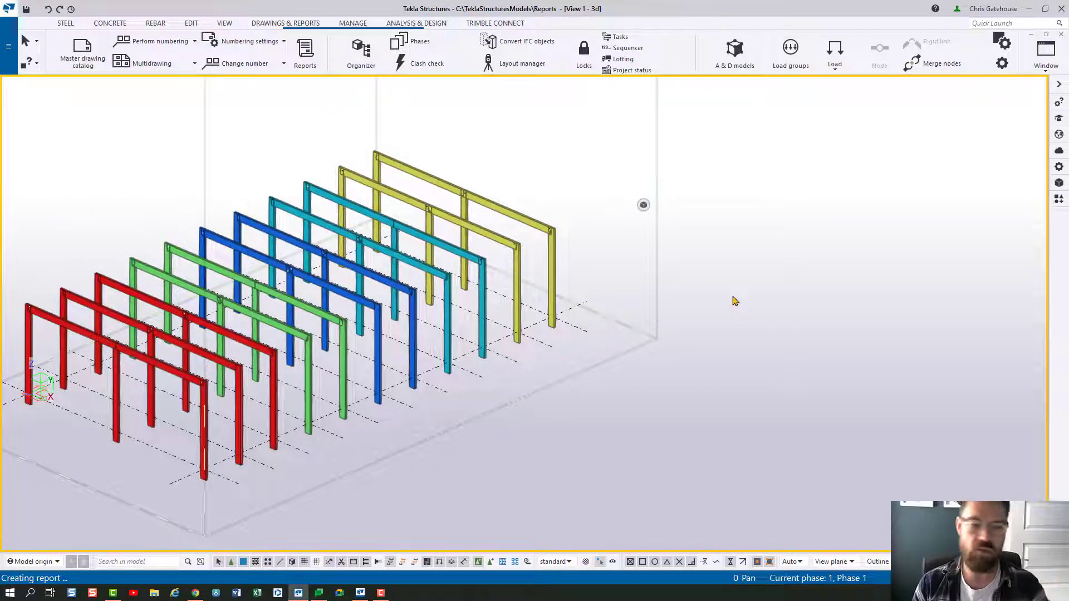